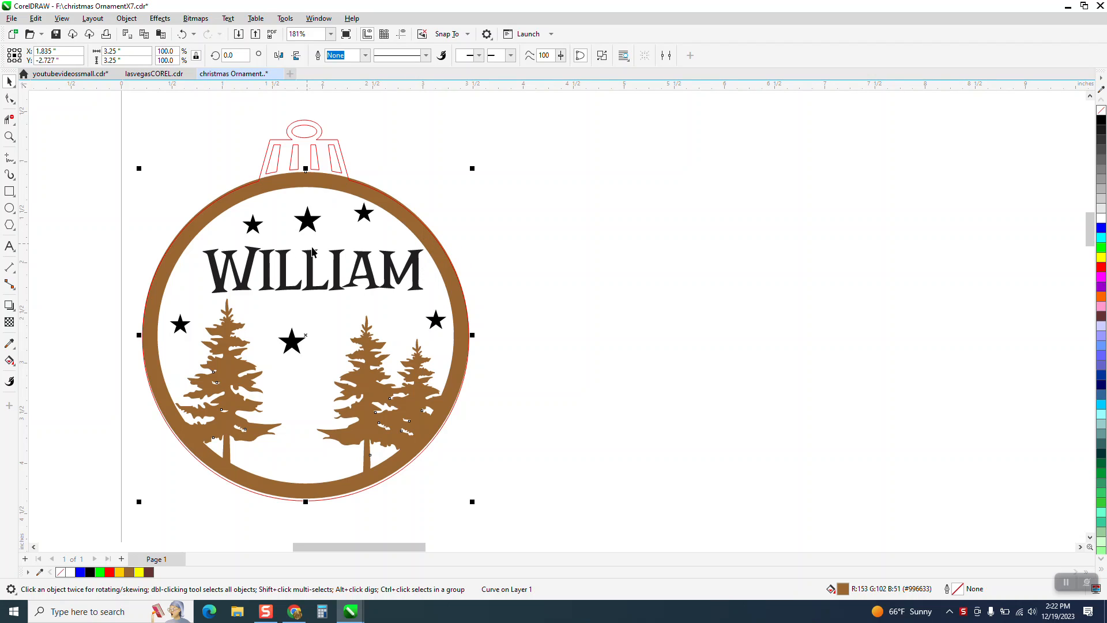
Move the red ornament outline 3.5 inches to the left, away from the brown tree ring
left_click(431, 213)
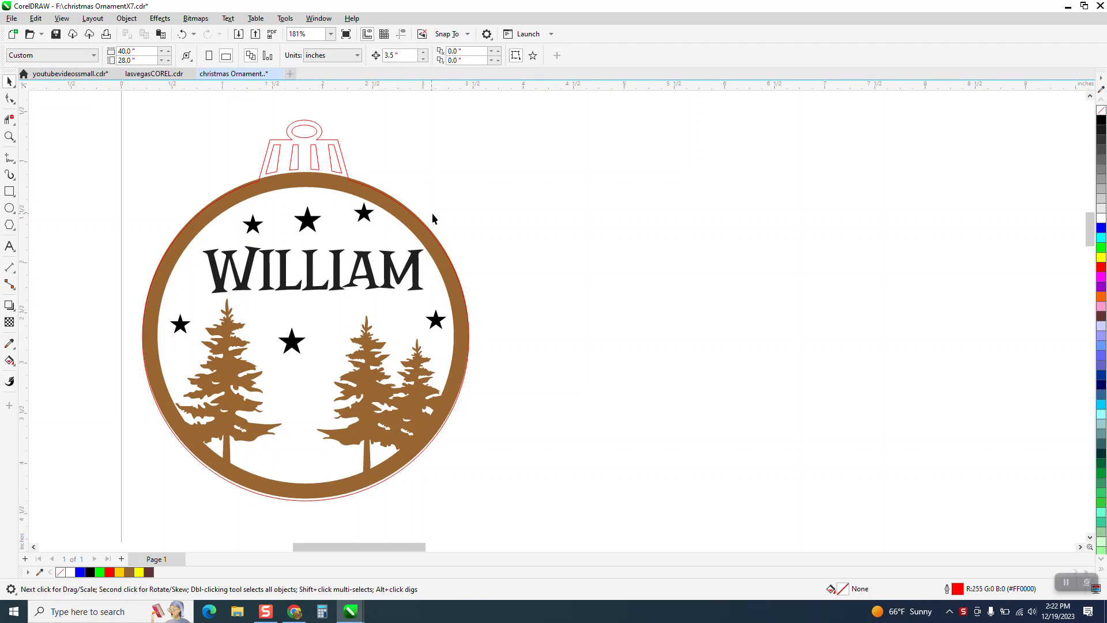
left_click(417, 255)
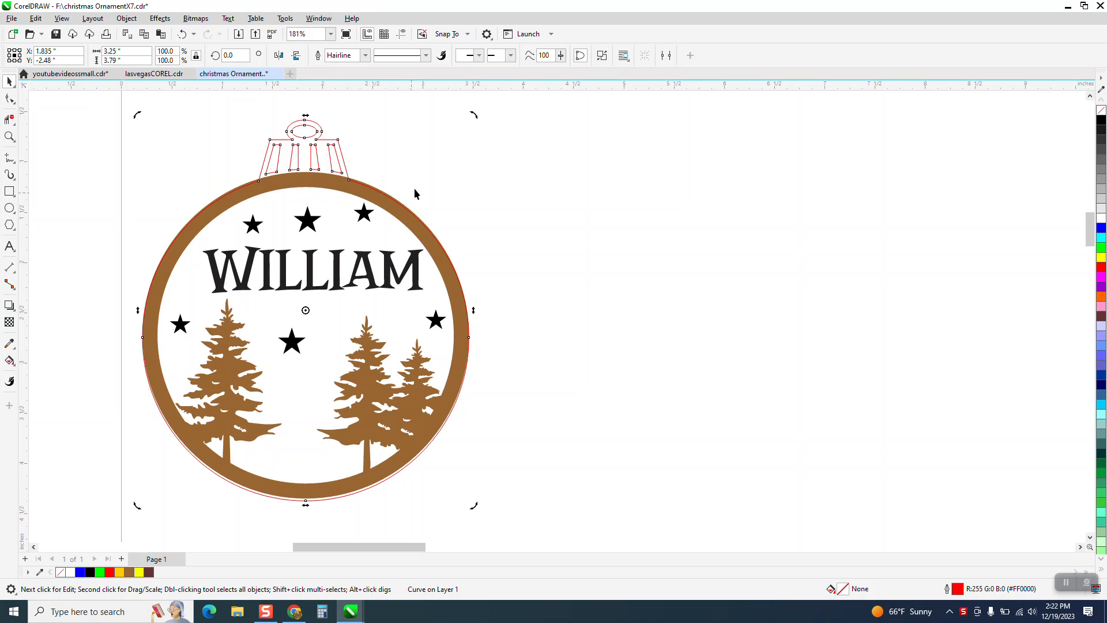
left_click(433, 207)
left_click(422, 232)
key("Left")
scroll(421, 232, "down", 2)
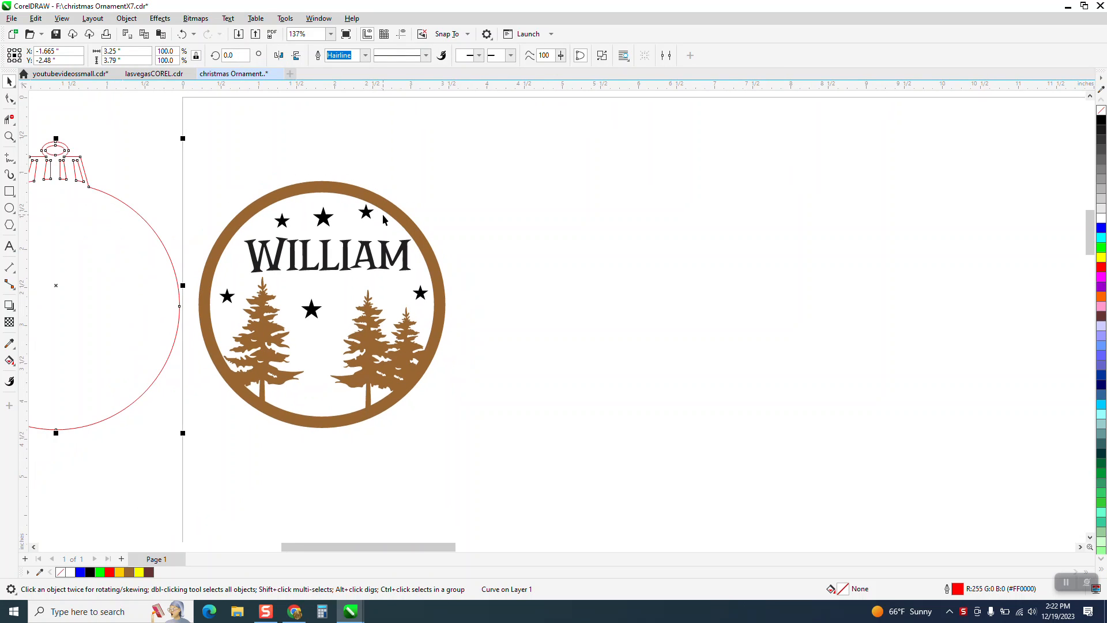
Return the red outline around the name and stars, and place the brown tree ring 3.5 inches left of it
left_click(411, 228)
key("Right")
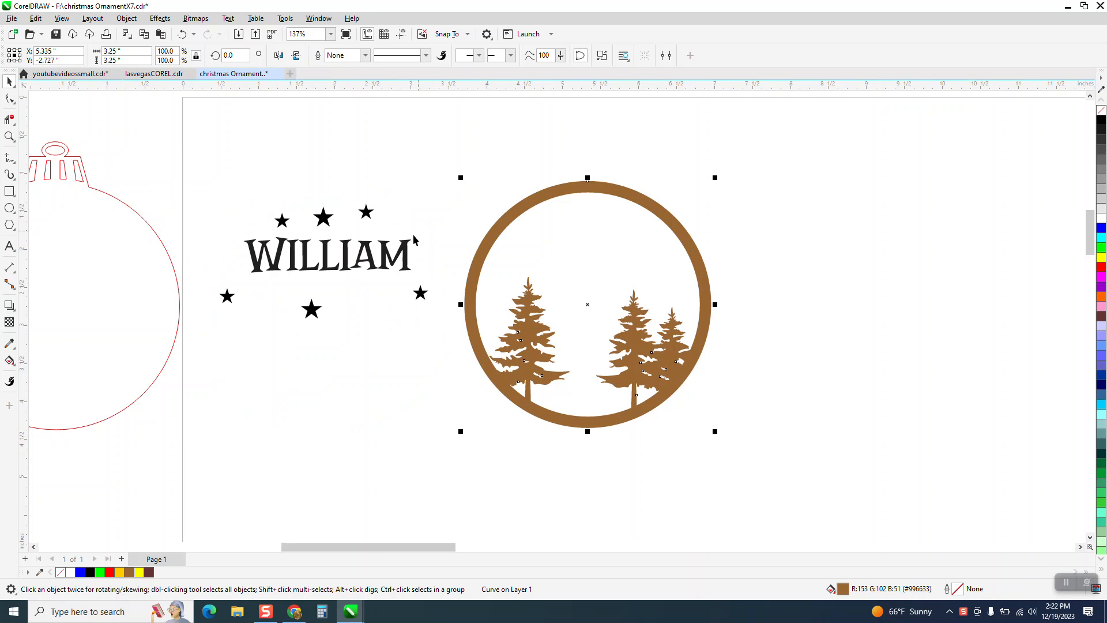
left_click(180, 275)
key("Right")
left_click(569, 192)
key("Left")
key("Left")
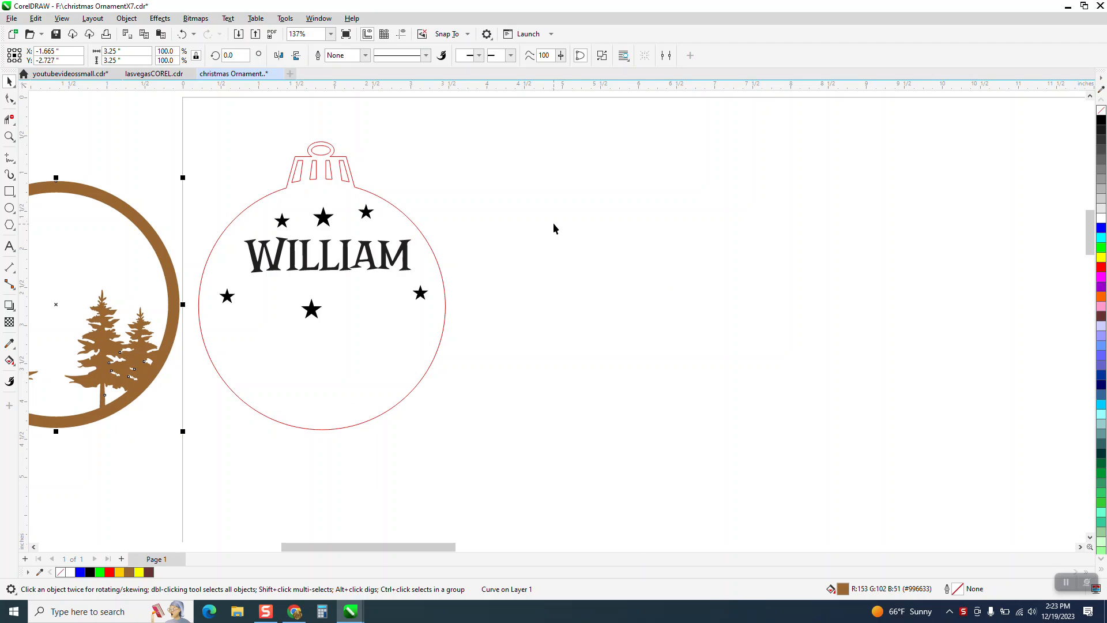
Move the list of names up and left so it sits just below the ornament
scroll(554, 229, "down", 5)
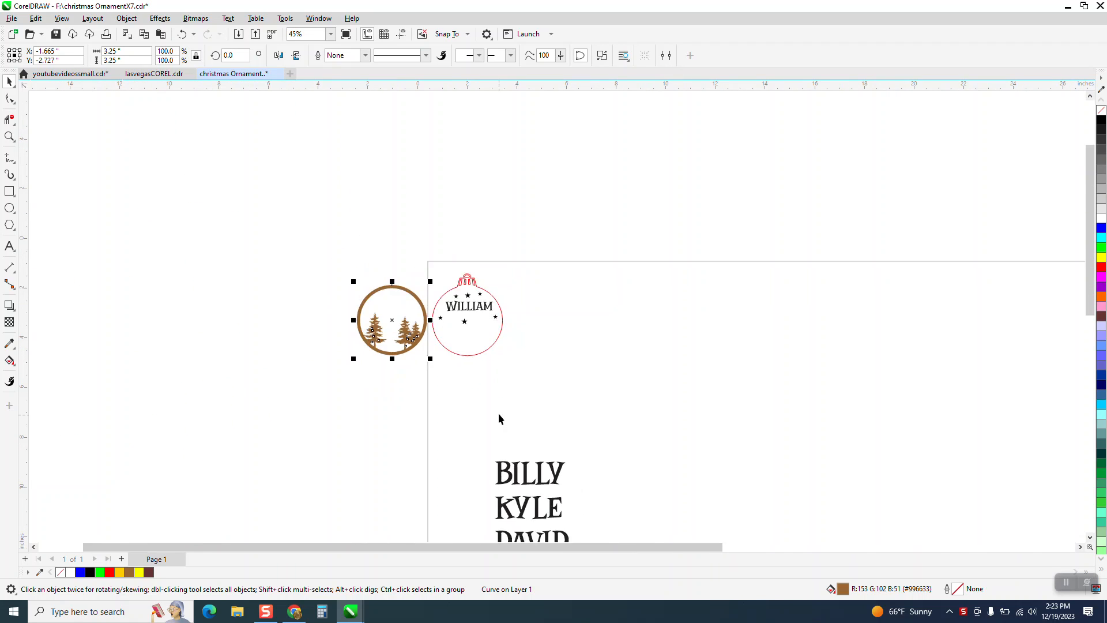
scroll(499, 414, "down", 2)
left_click_drag(482, 426, 581, 540)
left_click_drag(530, 418, 506, 367)
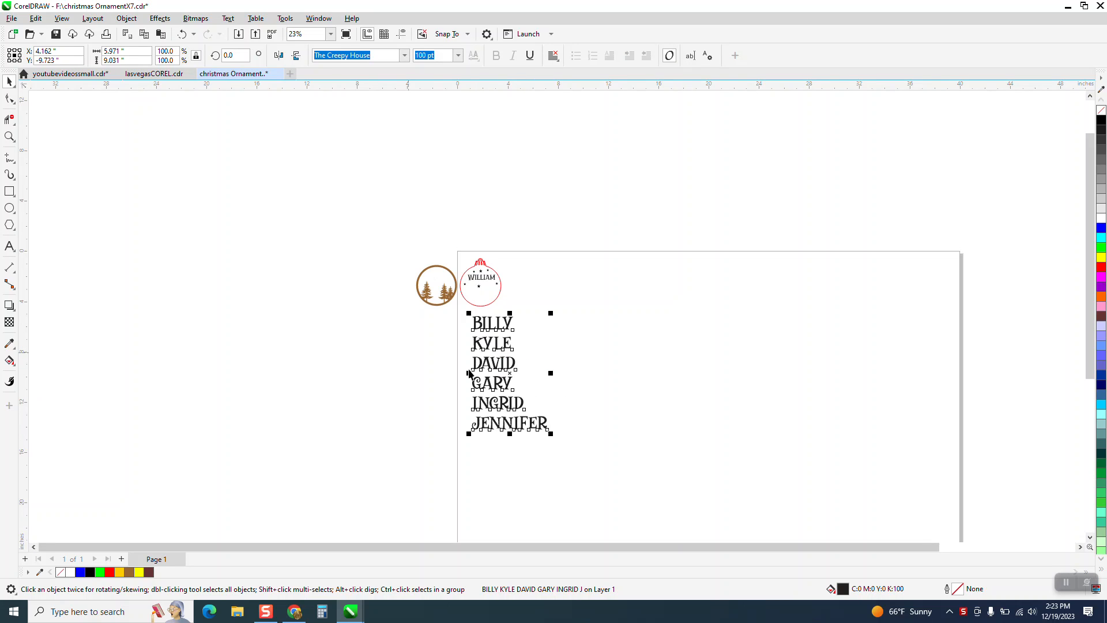
Shift the name on the ornament slightly left to center it better within the outline
left_click(9, 137)
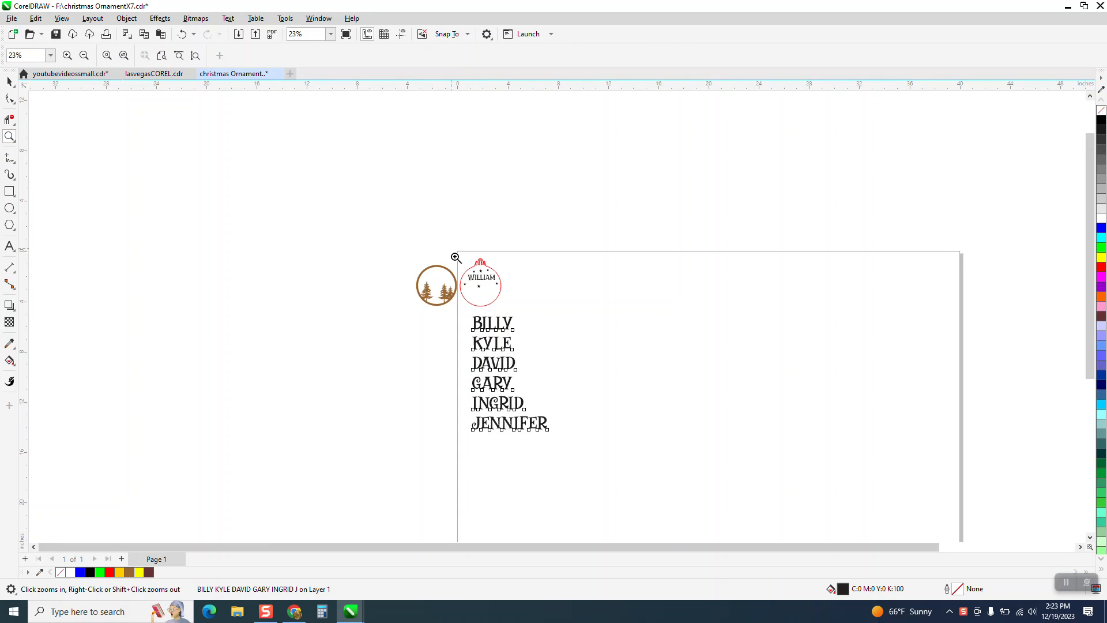
left_click_drag(455, 255, 579, 326)
left_click(9, 82)
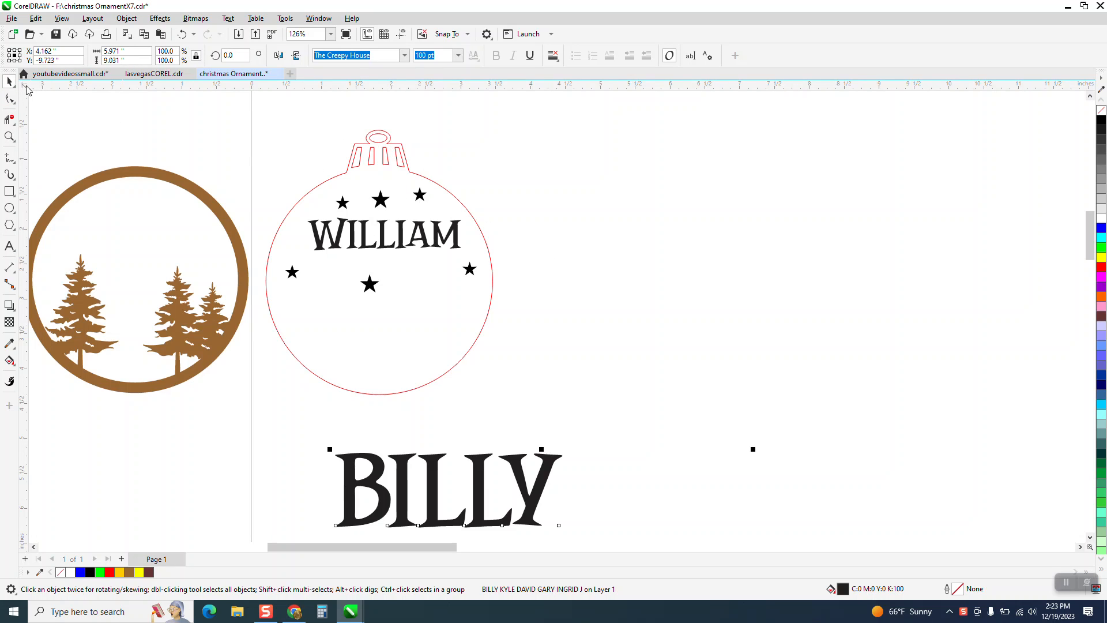
left_click(458, 226)
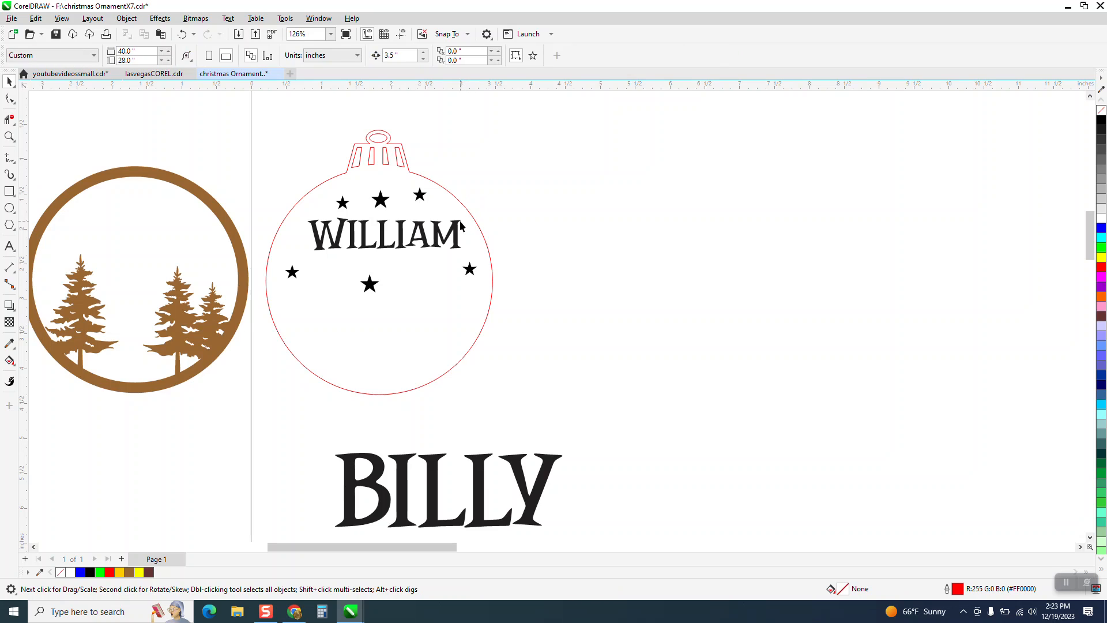
left_click_drag(456, 223, 451, 222)
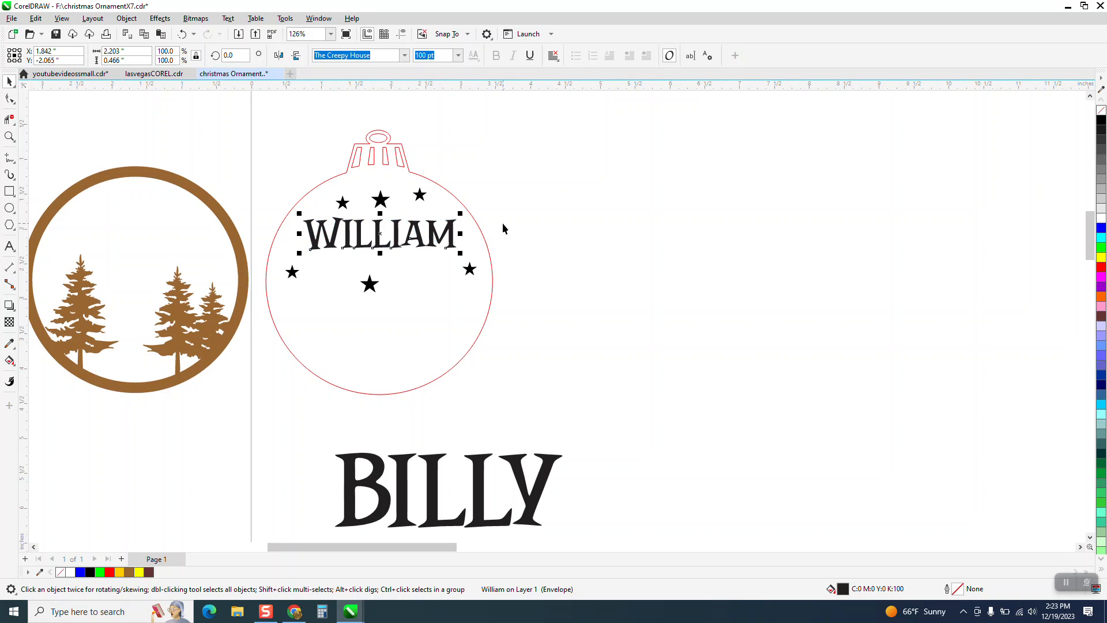
Create a rectangle that exactly frames the name on the ornament
left_click(9, 192)
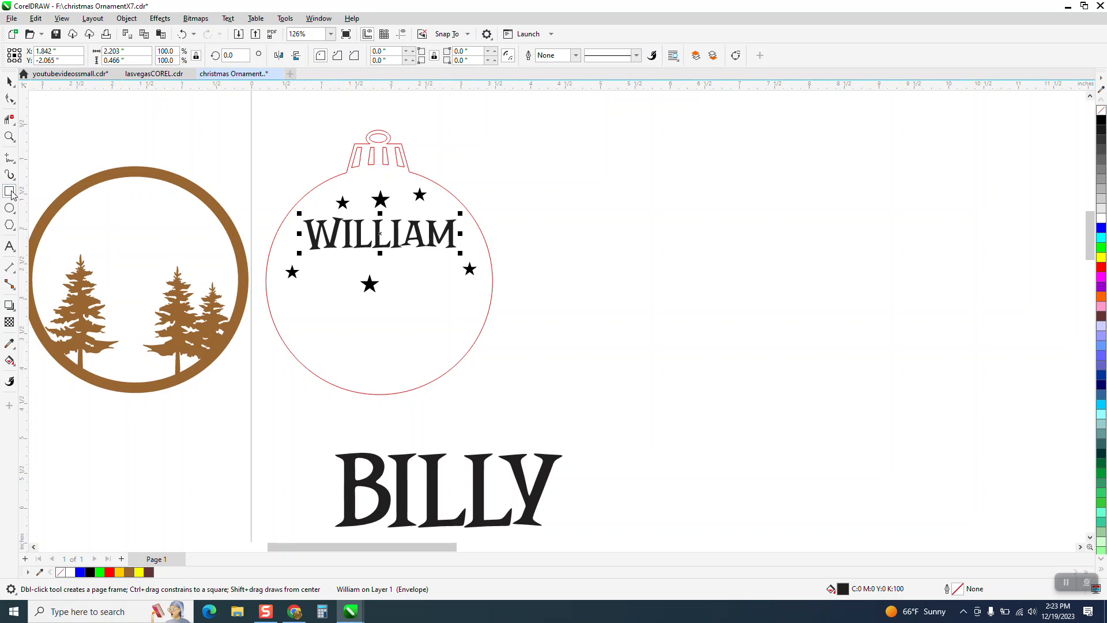
double_click(9, 192)
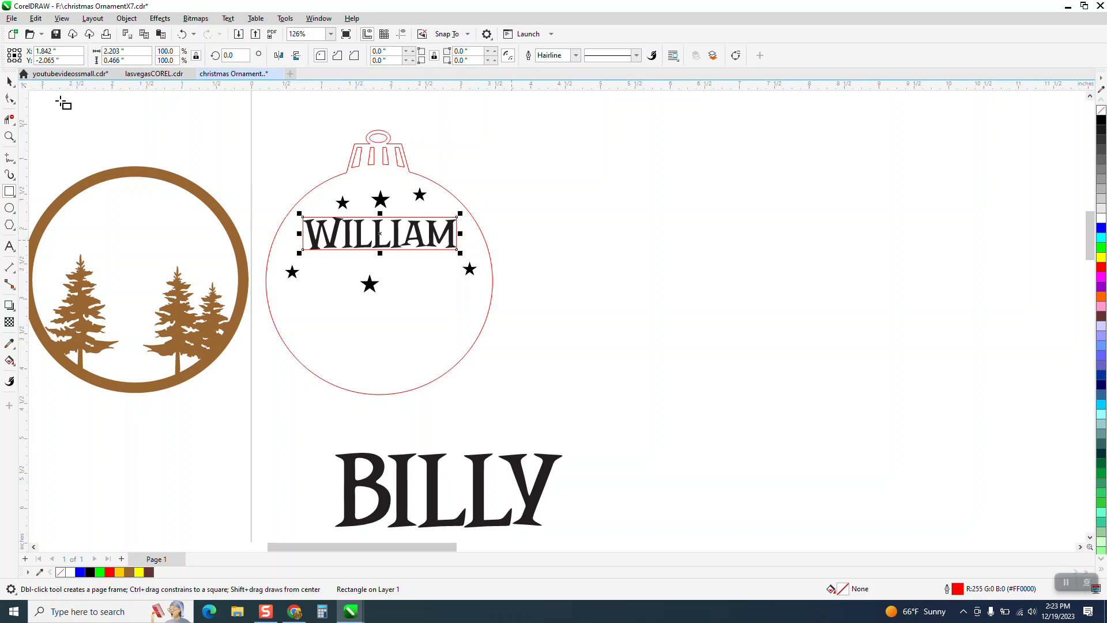
key("space")
Duplicate the ornament with its stars, name and rectangle 3.5 inches to the right, keeping the original fills
left_click_drag(248, 117, 373, 278)
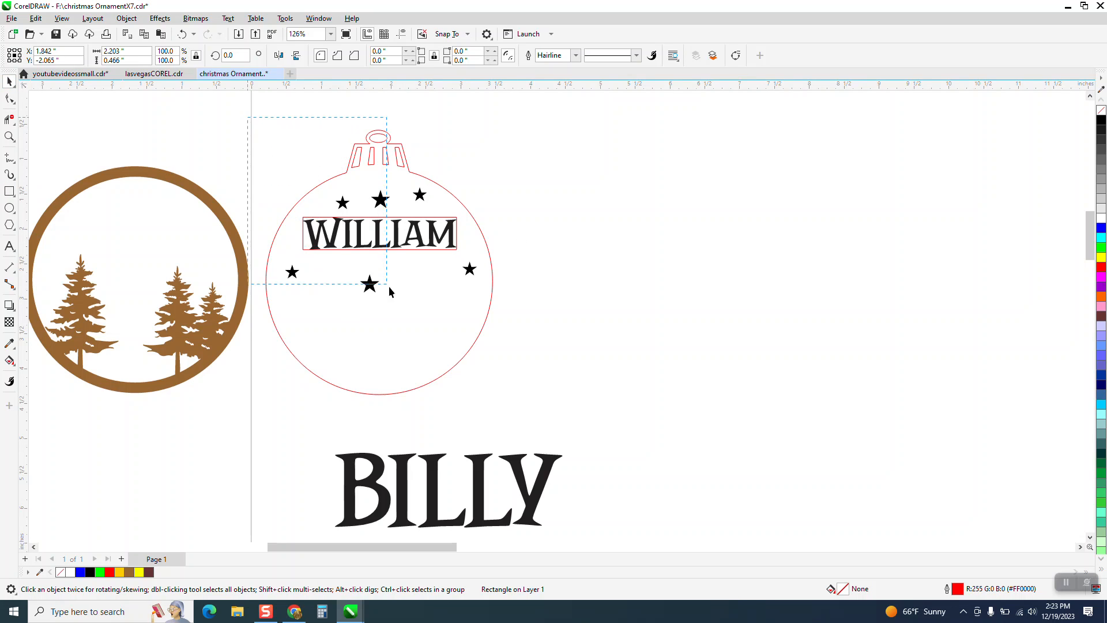
left_click_drag(528, 392, 542, 408)
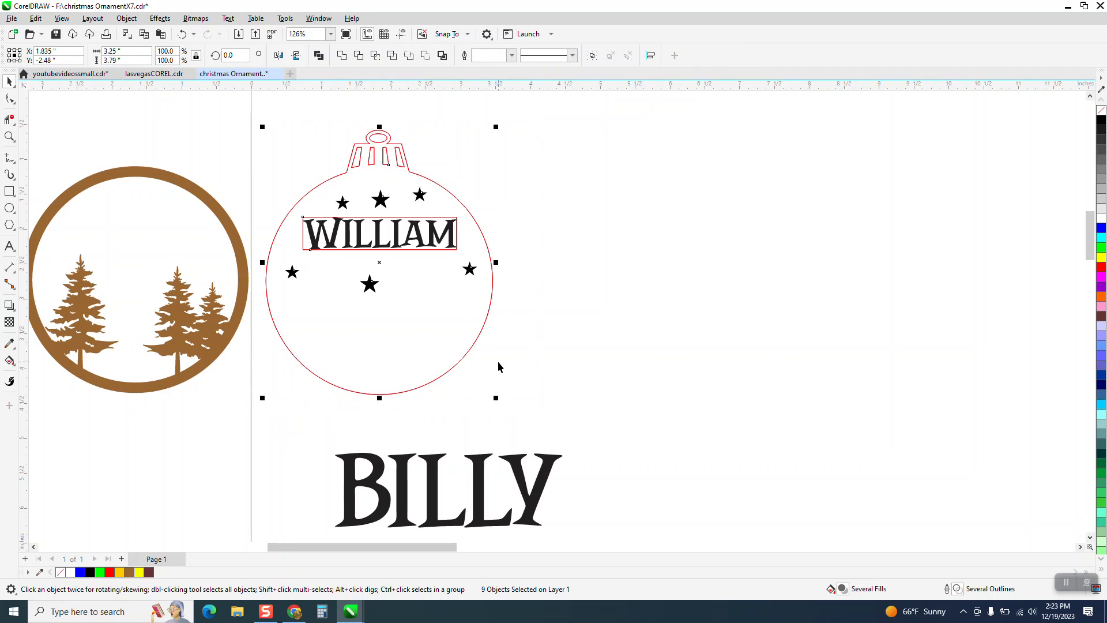
key("ctrl+d")
left_click(1102, 169)
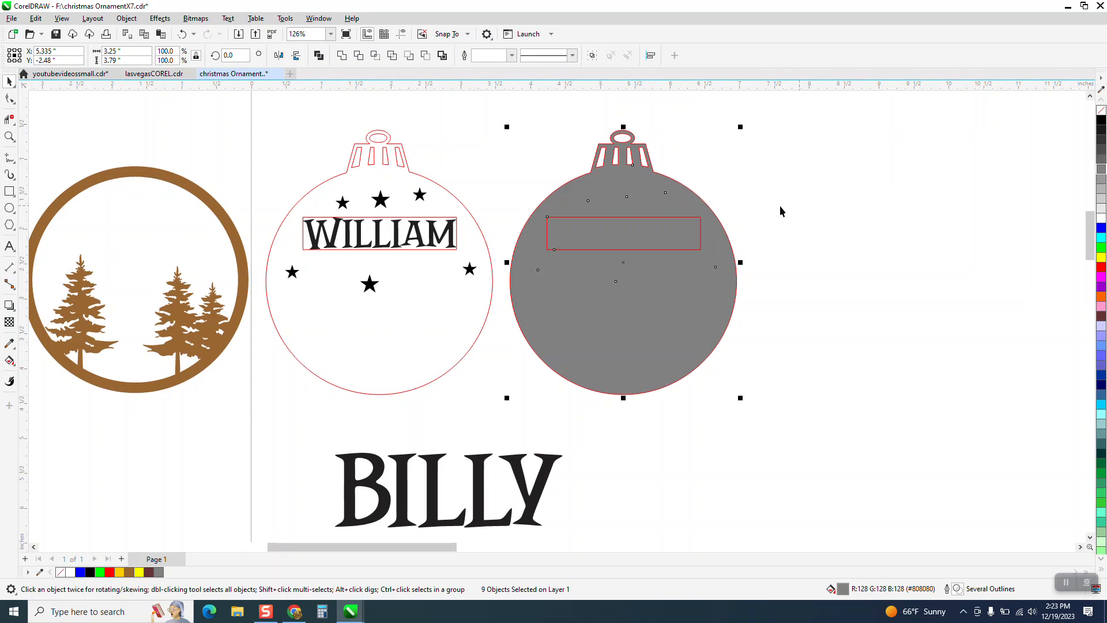
left_click(182, 34)
Delete the name from the duplicated ornament and group its outline, stars and rectangle
left_click(744, 191)
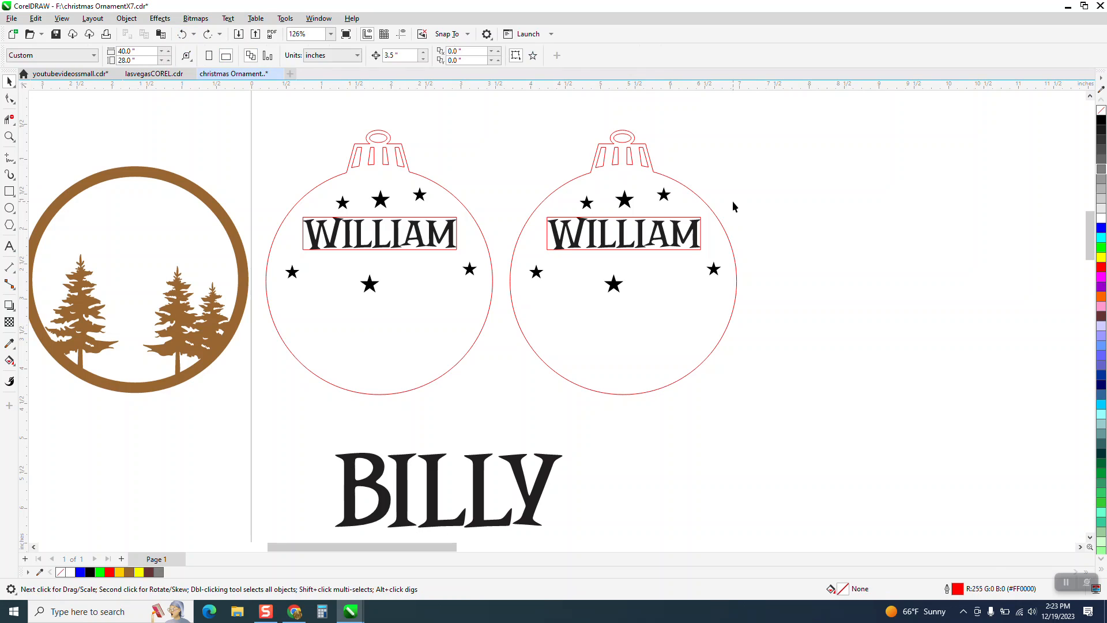
left_click(697, 228)
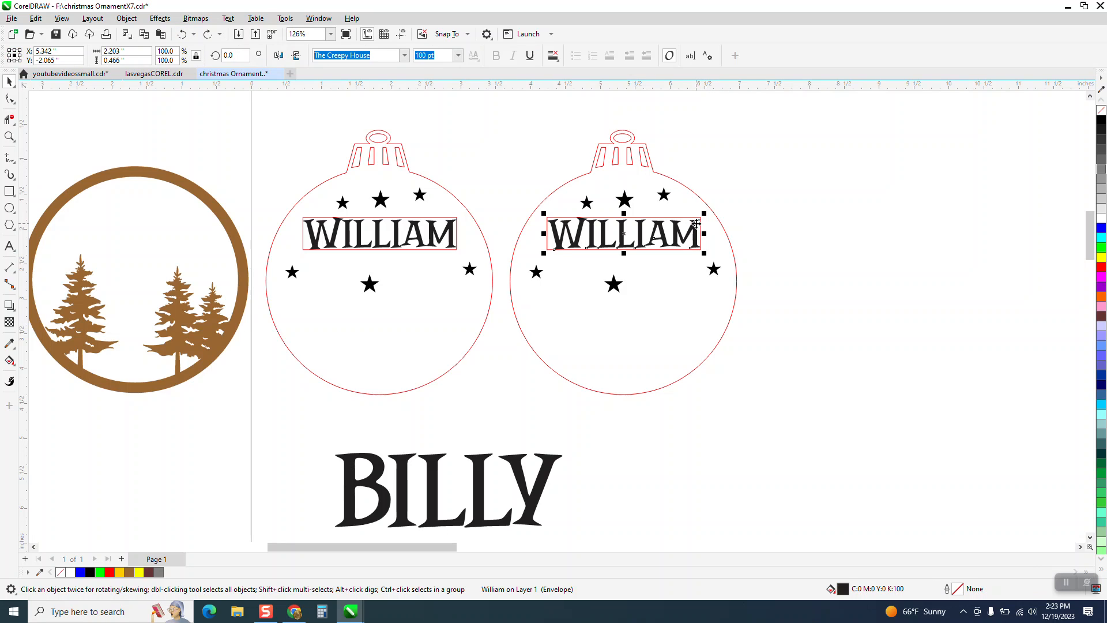
key("Delete")
scroll(588, 200, "down", 1)
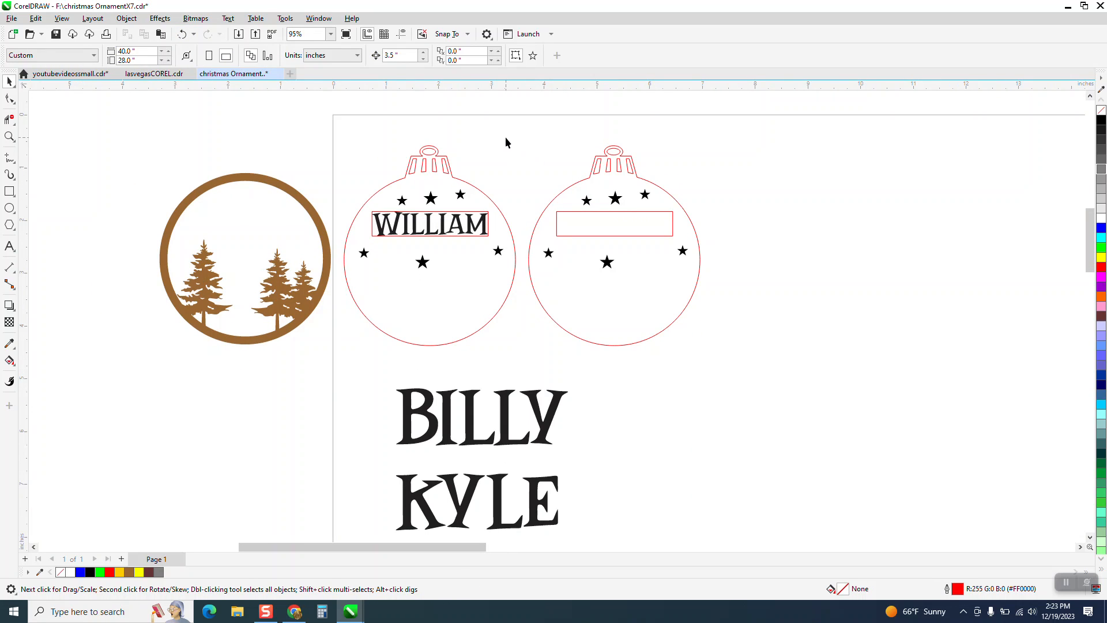
left_click_drag(537, 211, 775, 383)
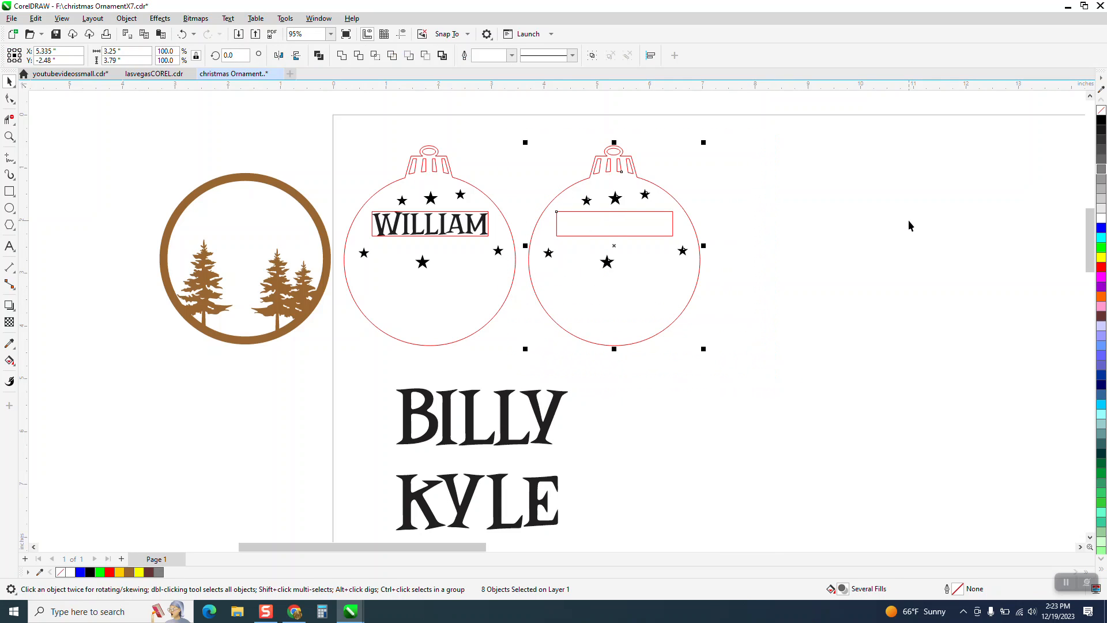
key("ctrl+g")
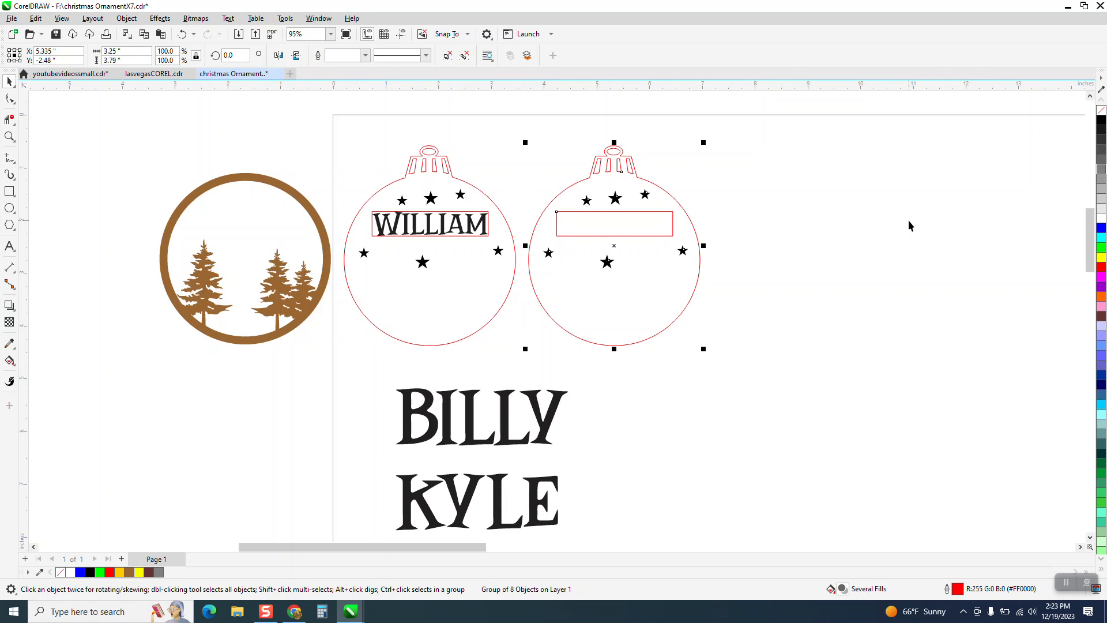
scroll(908, 216, "down", 3)
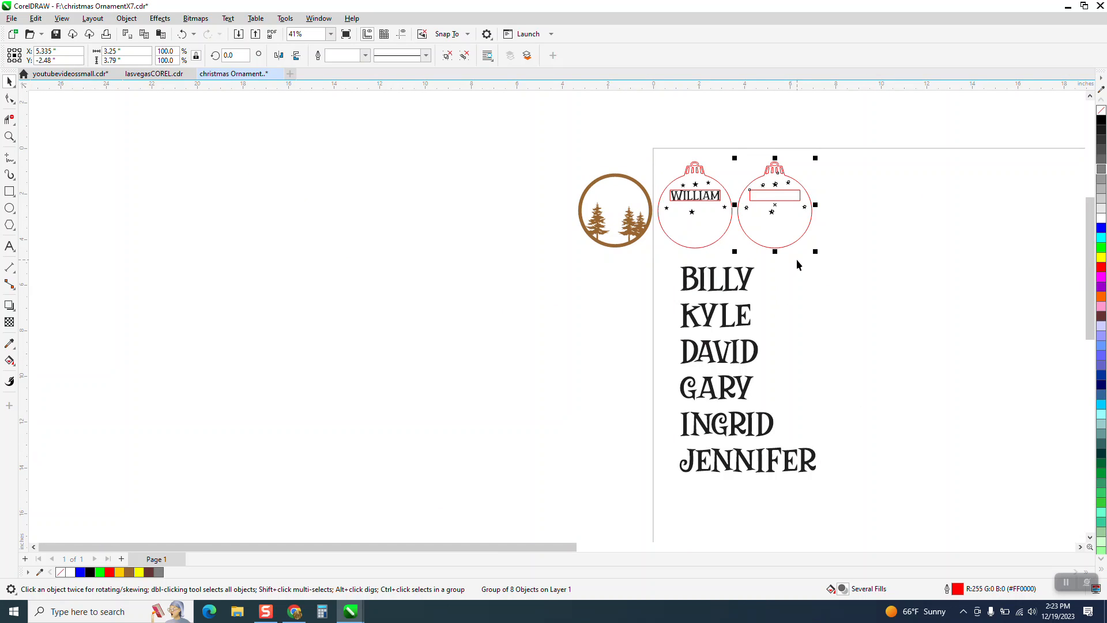
key("Right")
key("Down")
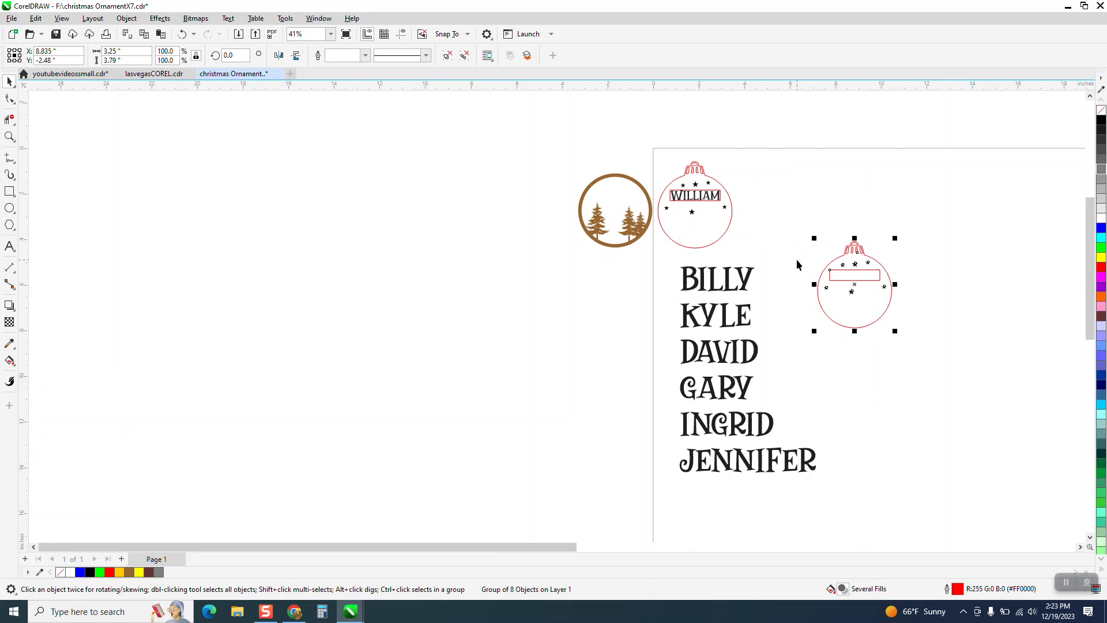
key("Up")
key("Left")
Add five more copies of the blank ornament group in a row to the right, spaced 3.5 inches apart
key("KP_Add")
key("Right")
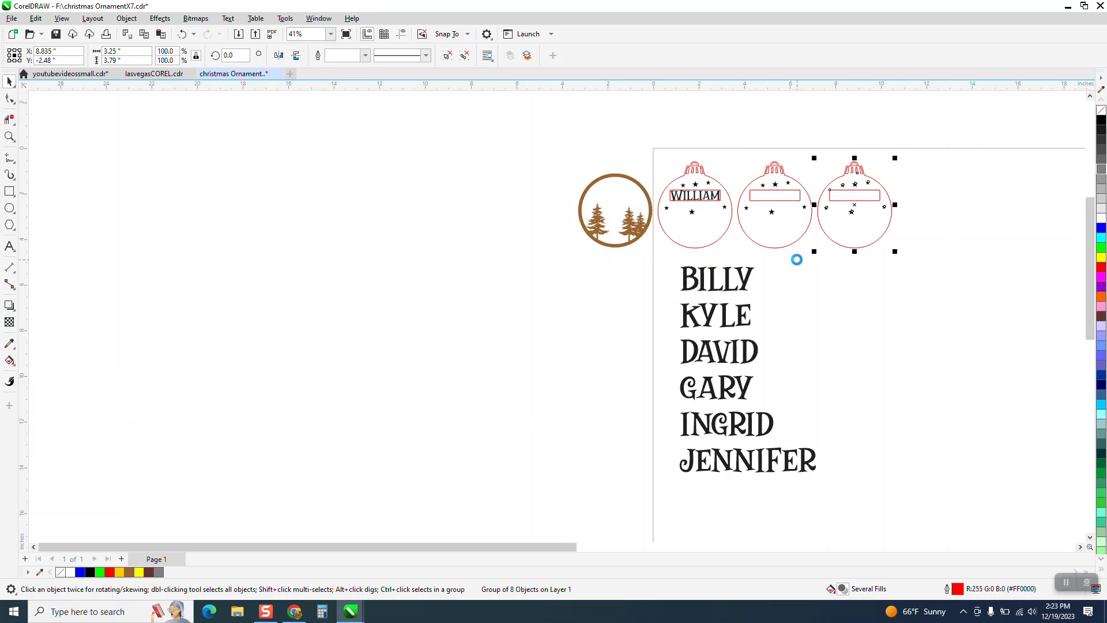
key("KP_Add")
key("Right")
key("KP_Add")
key("Right")
key("KP_Add")
key("Right")
key("KP_Add")
key("Right")
Move the list of names to the right of the ornament row
scroll(639, 246, "down", 1)
scroll(732, 334, "down", 2)
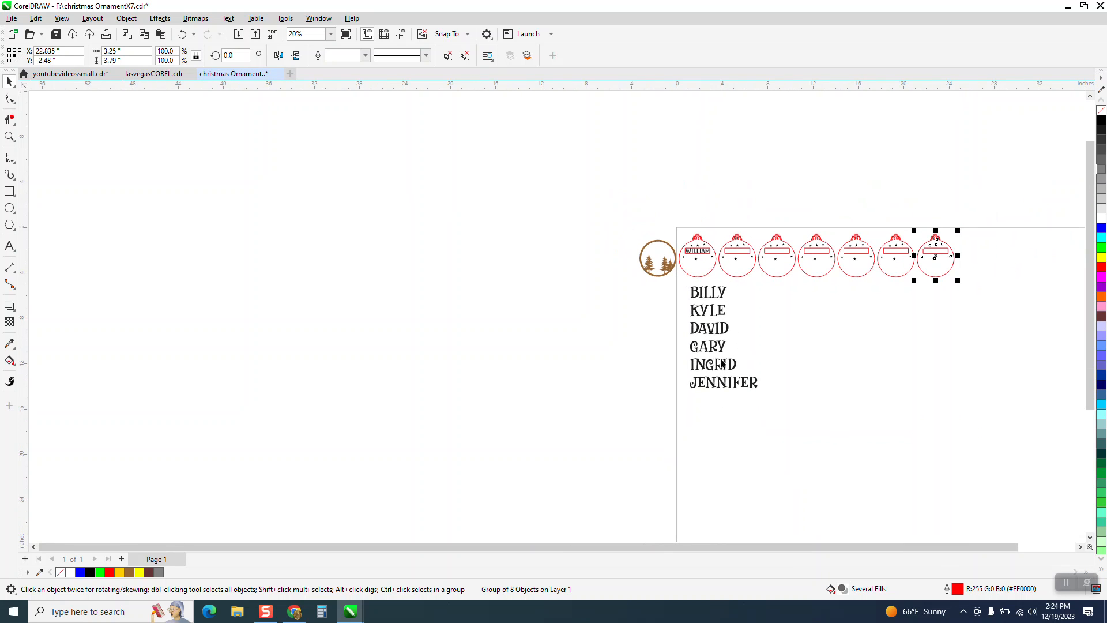
left_click_drag(735, 361, 1022, 294)
left_click(9, 139)
left_click_drag(643, 192, 1051, 338)
left_click(10, 81)
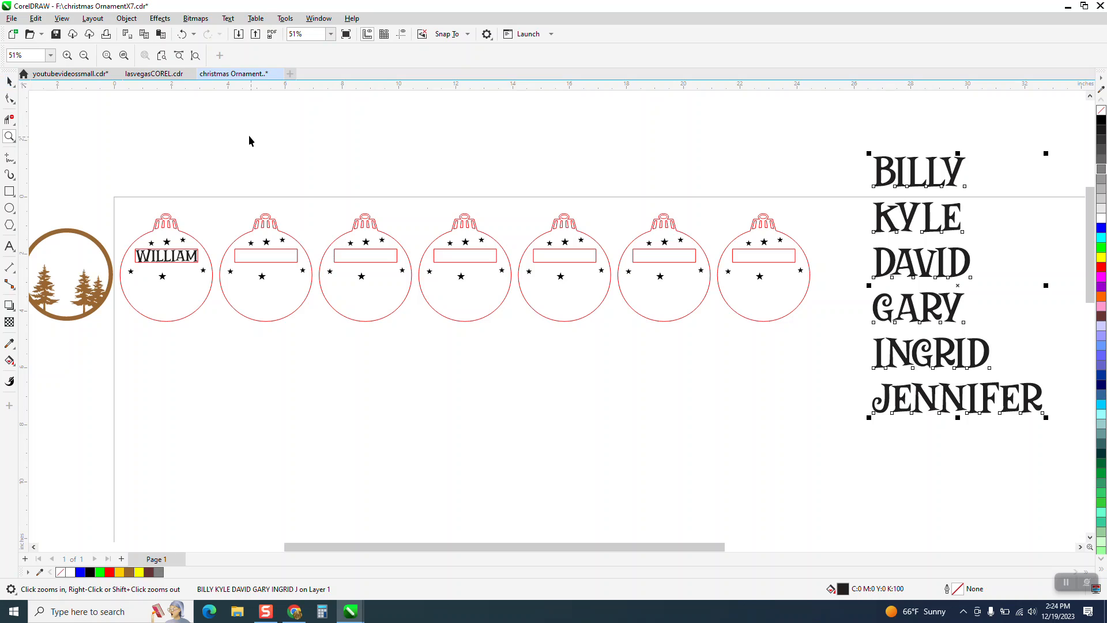
left_click(246, 132)
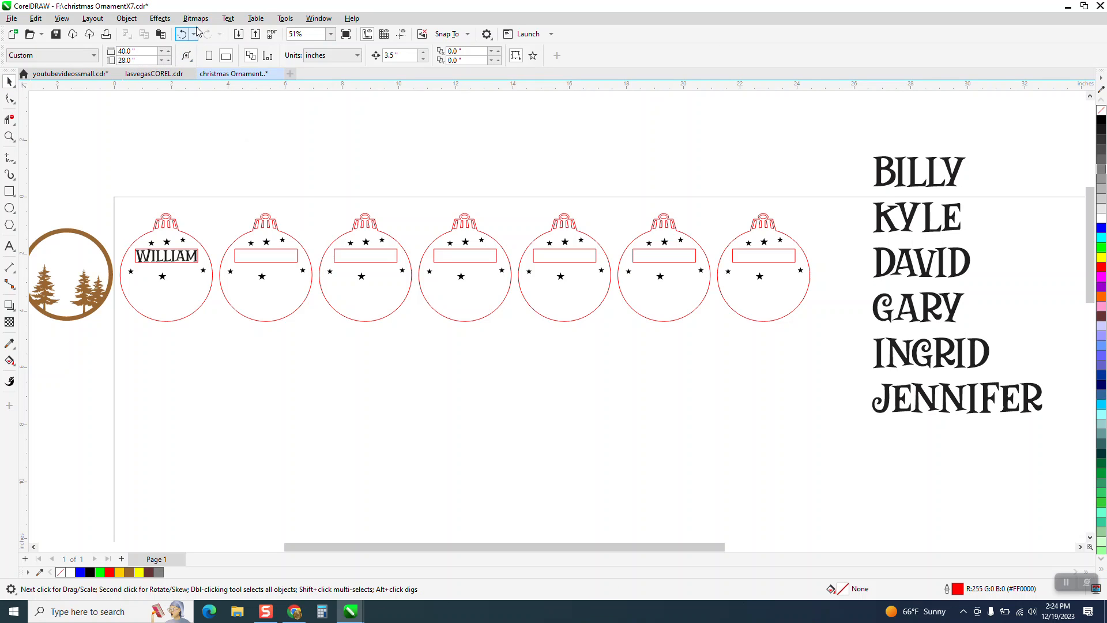
Show the Envelope settings and break the name list apart into separate text objects
left_click(160, 18)
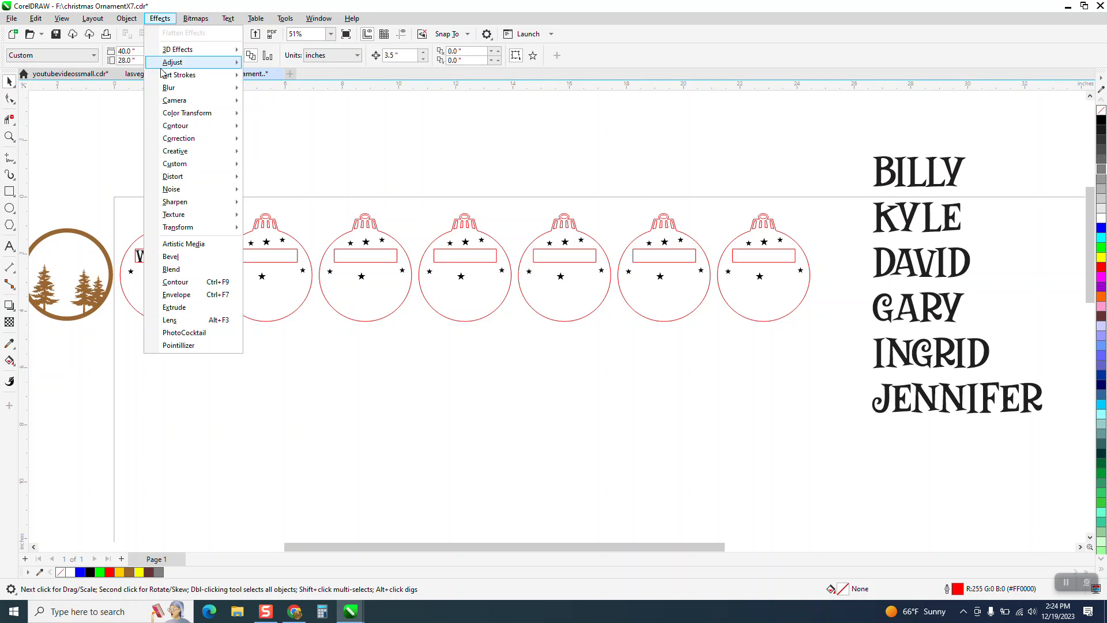
left_click(171, 295)
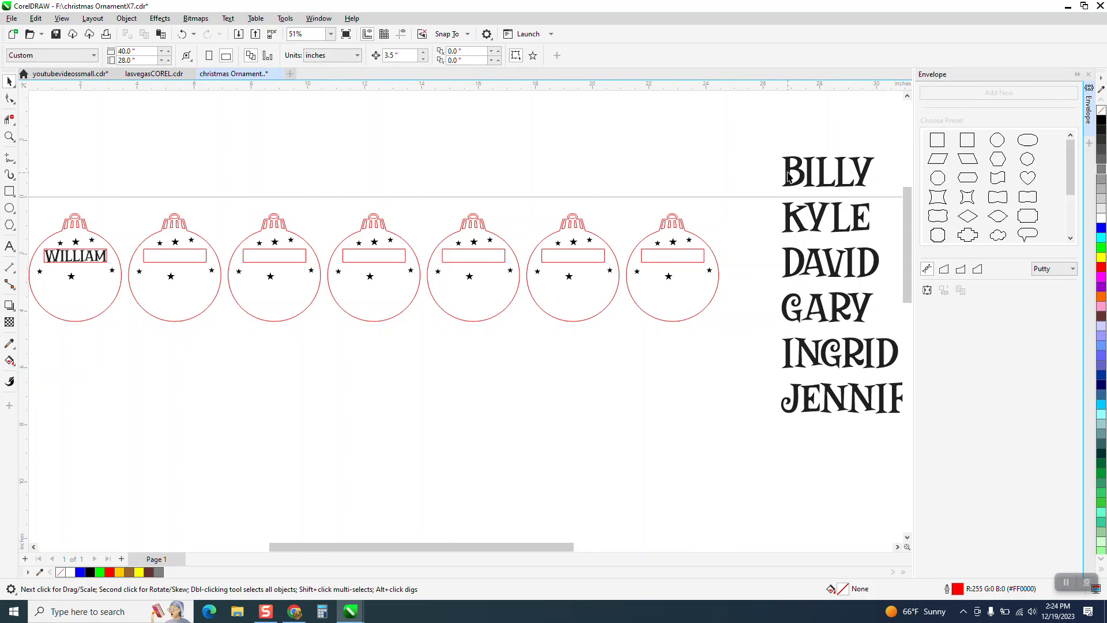
left_click(788, 173)
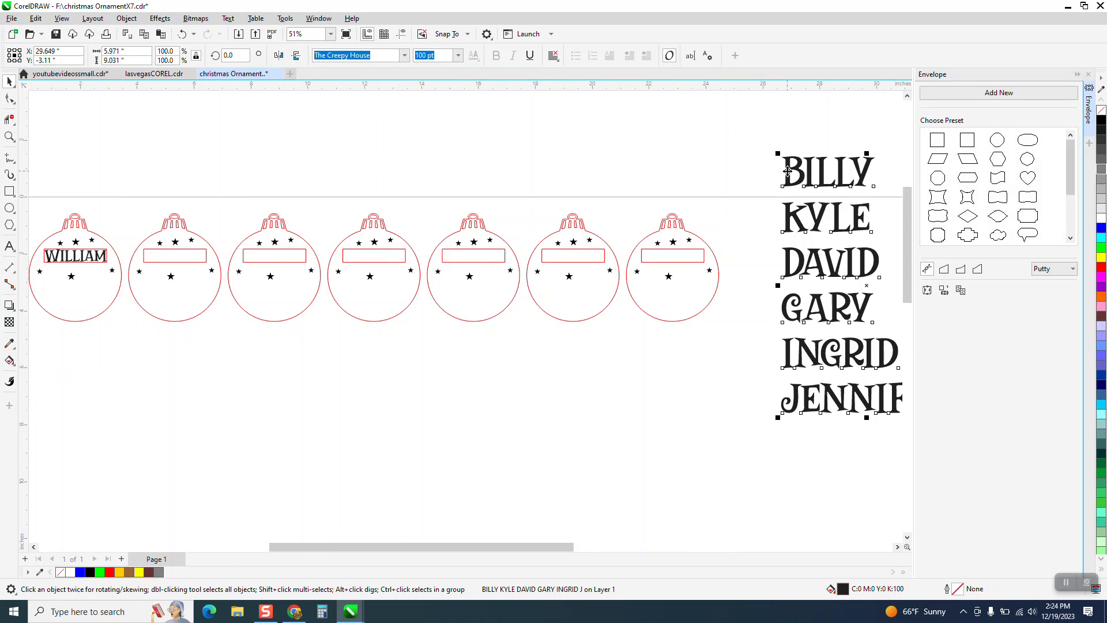
left_click(128, 20)
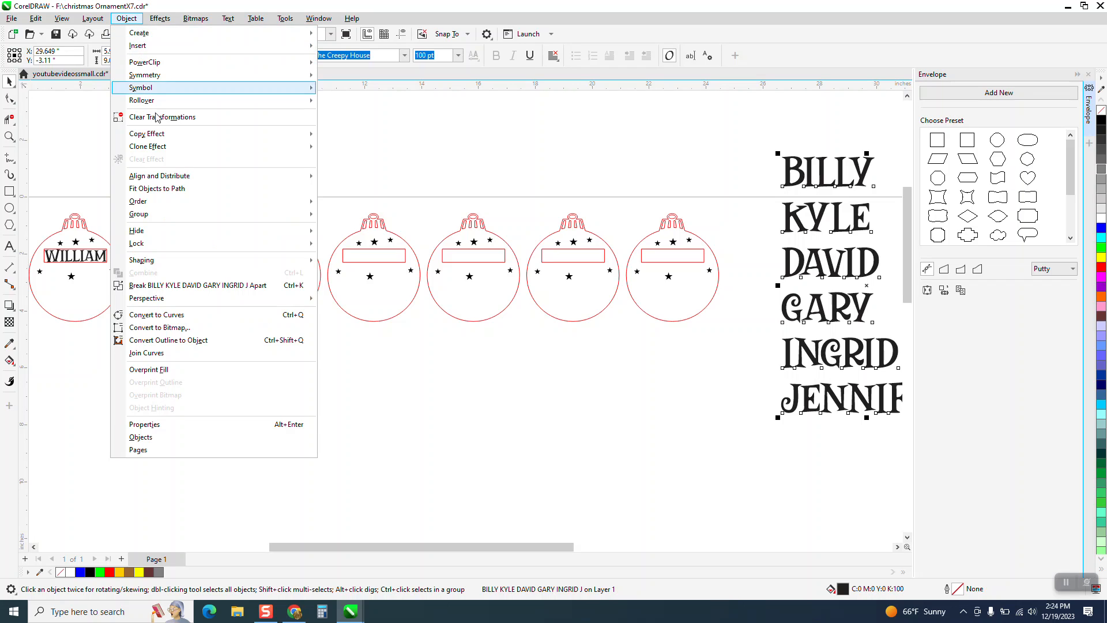
left_click(209, 286)
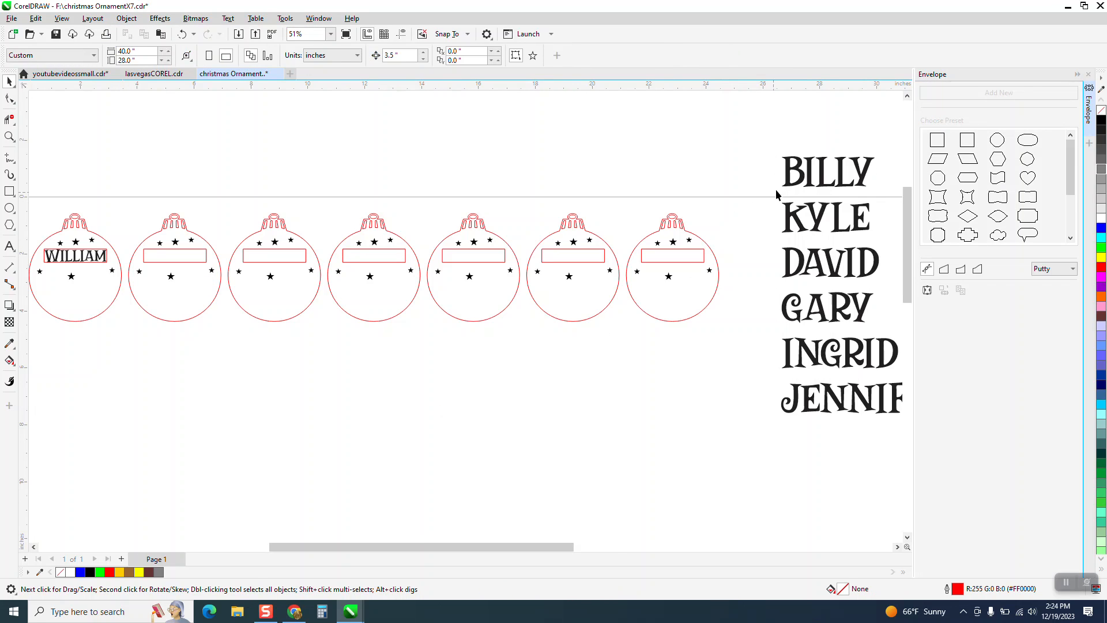
Try to create an envelope for the first name in the list from the rectangle in the first blank ornament
left_click(797, 183)
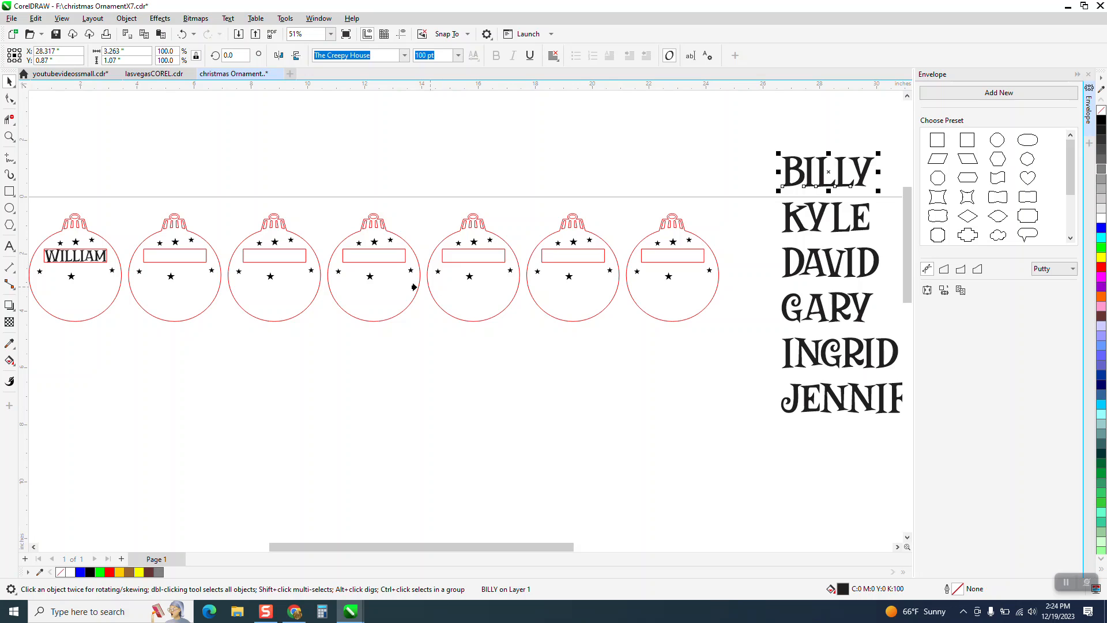
left_click(192, 261)
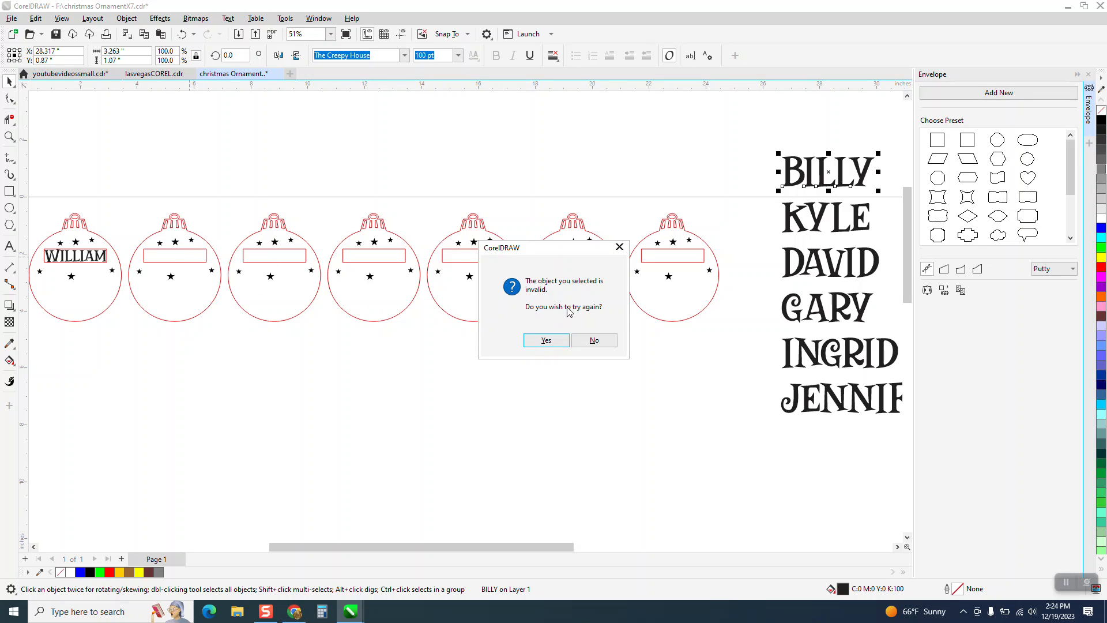
left_click(594, 340)
Ungroup the six blank ornaments so that each name rectangle can be picked separately
left_click_drag(116, 180, 733, 340)
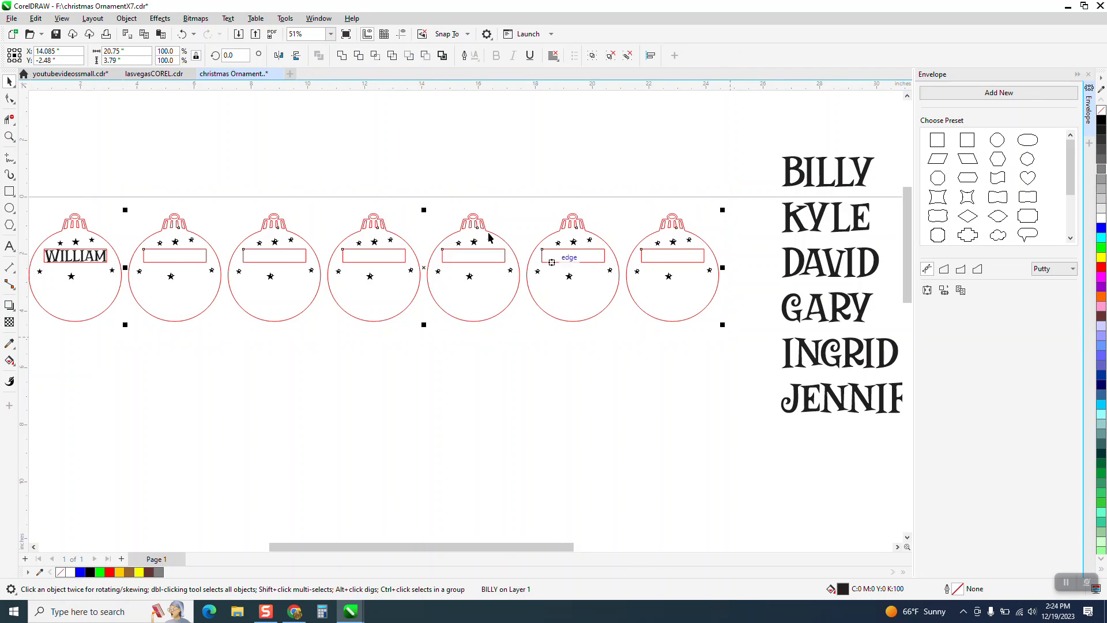
left_click(126, 18)
mouse_move(151, 219)
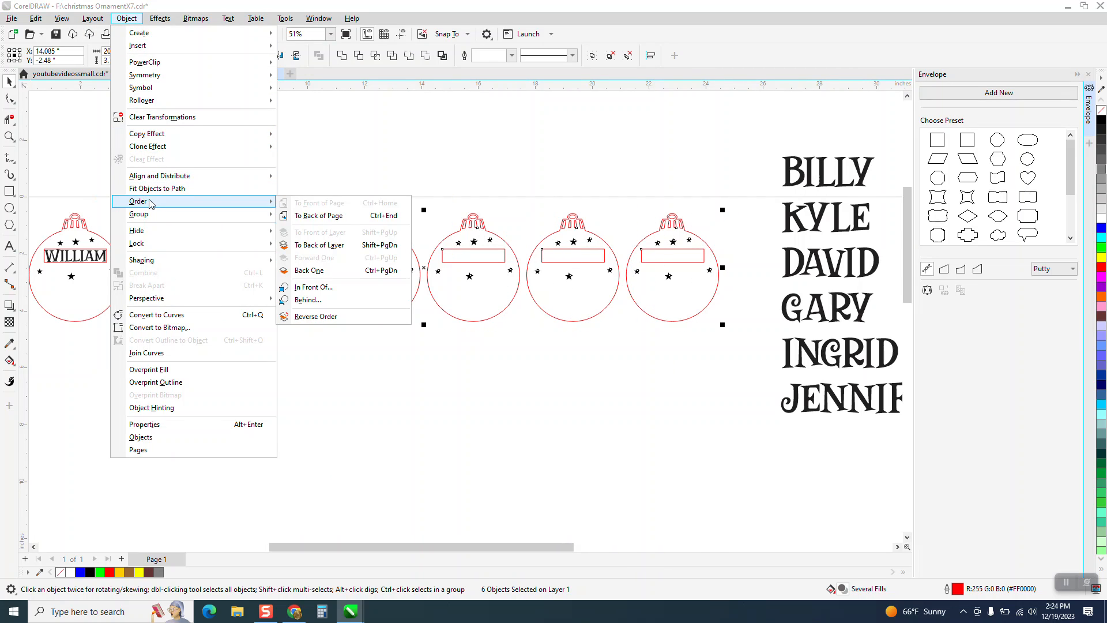
left_click(296, 218)
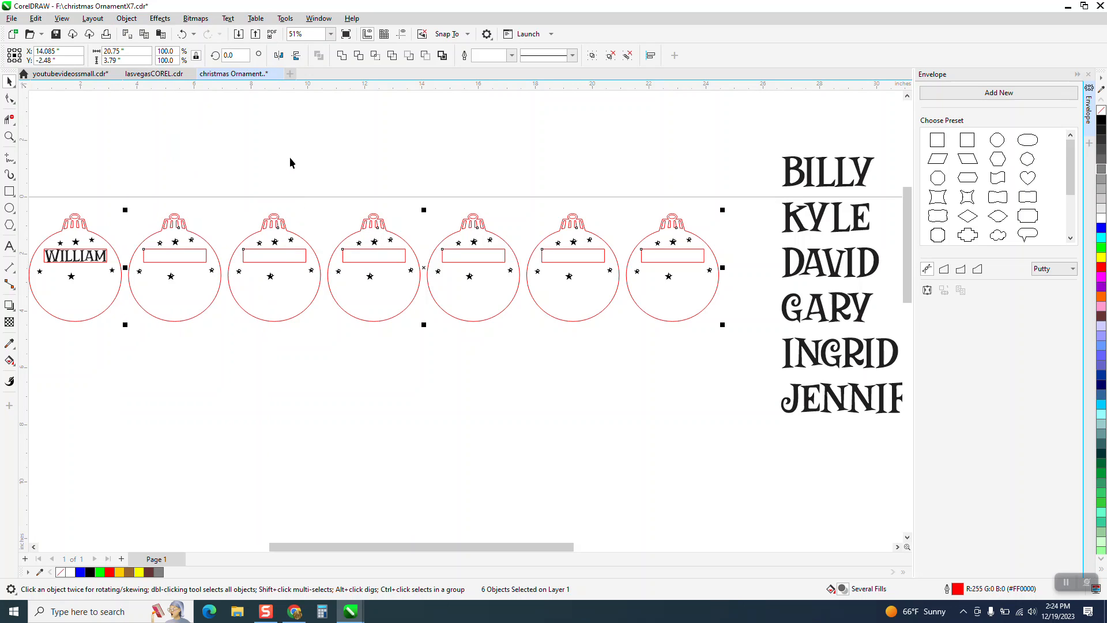
left_click(292, 155)
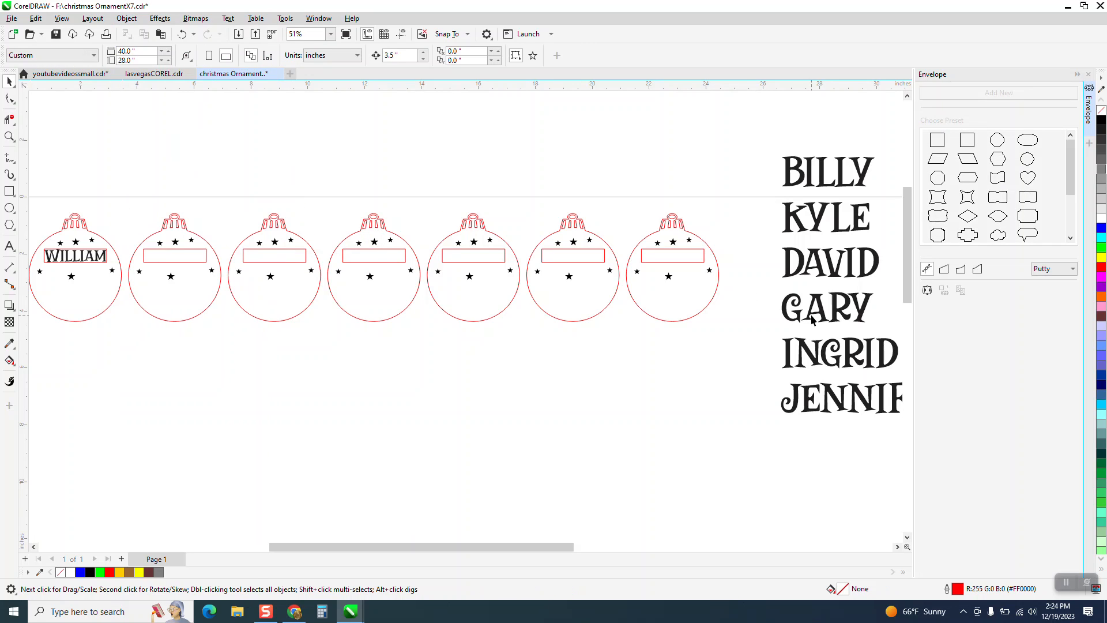
Create envelopes for the first and second names in the list from the rectangles in the first and second blank ornaments
left_click(819, 184)
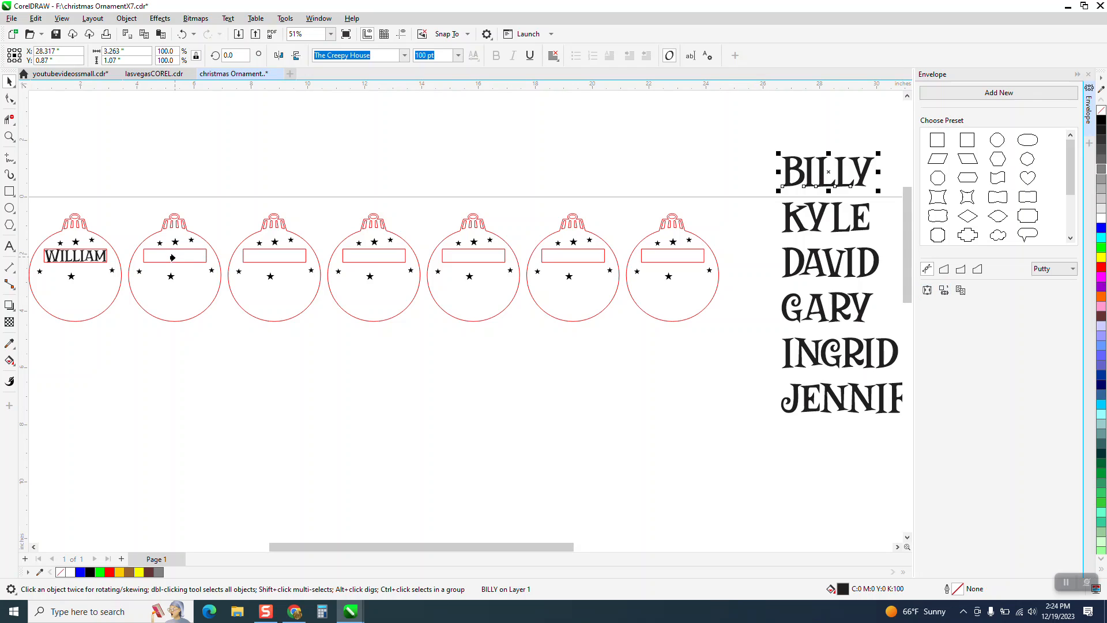
left_click(175, 258)
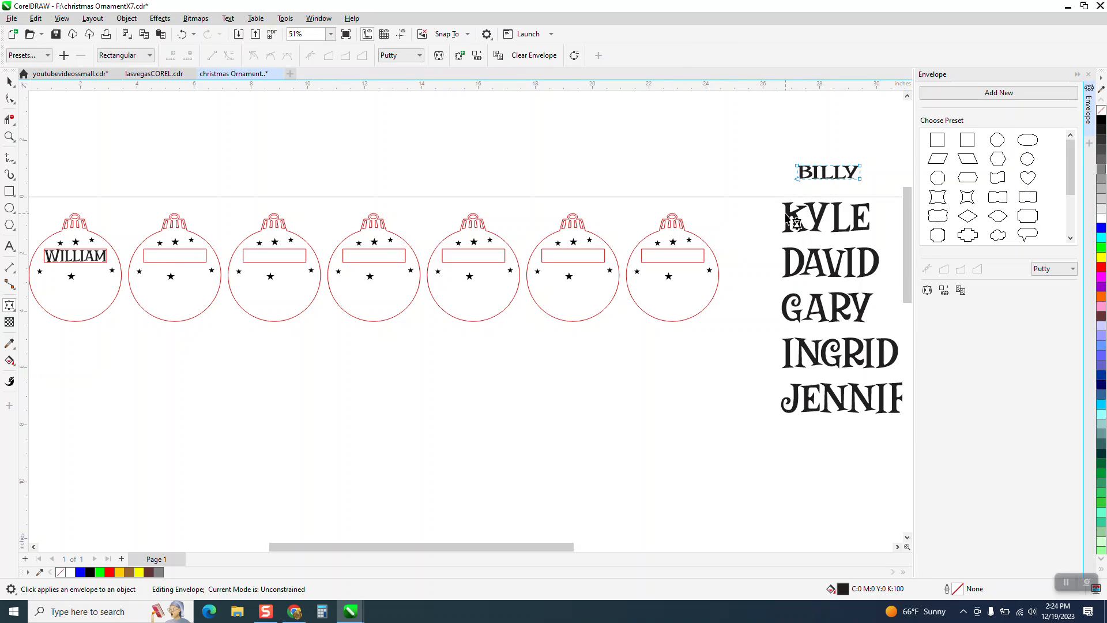
left_click(10, 81)
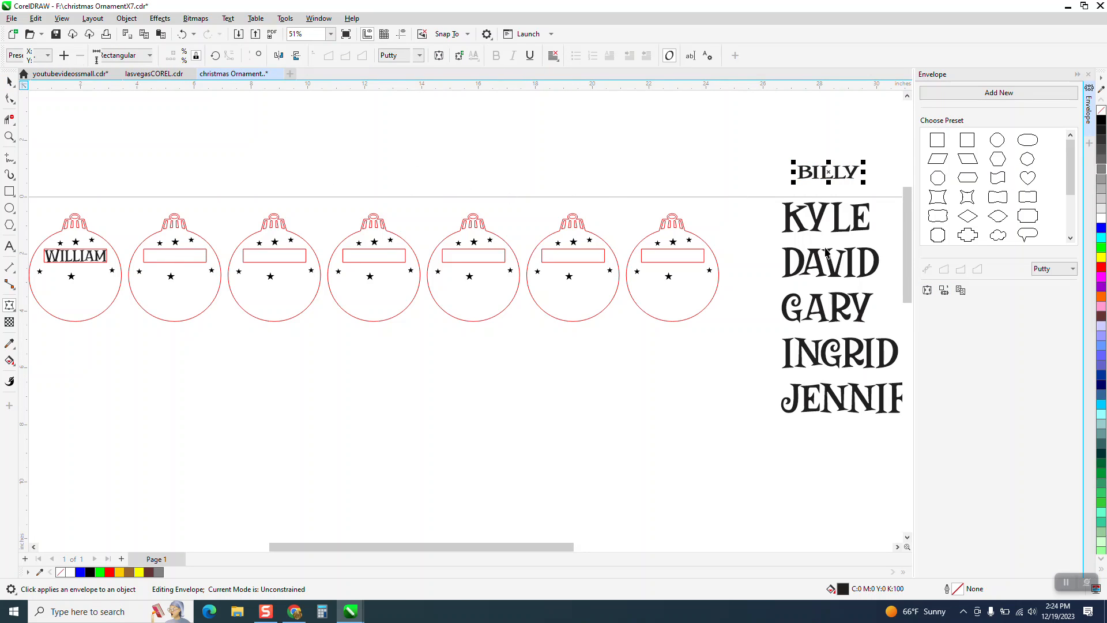
left_click(816, 227)
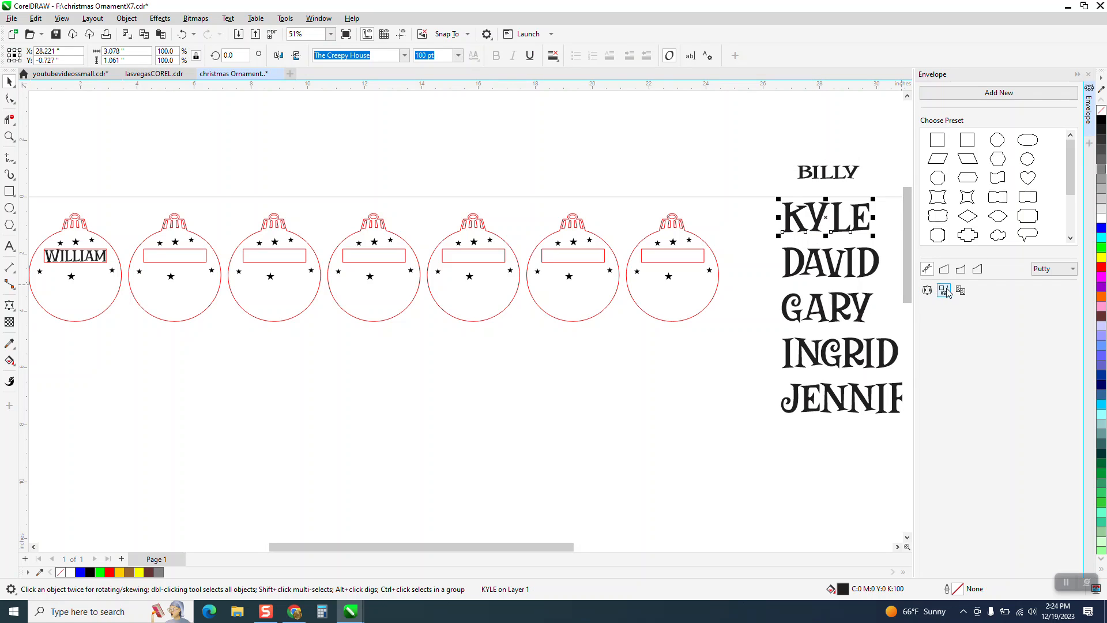
left_click(284, 258)
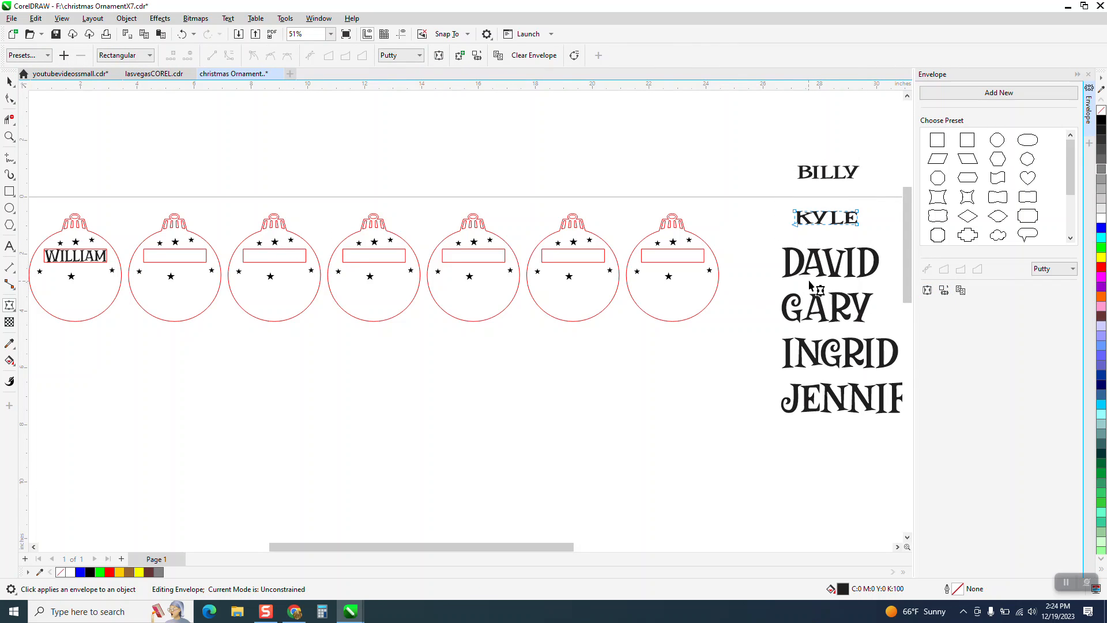
left_click(10, 82)
Create envelopes for the third and fourth names, using the last blank ornament's rectangle and the fourth blank ornament's rectangle respectively
left_click(847, 279)
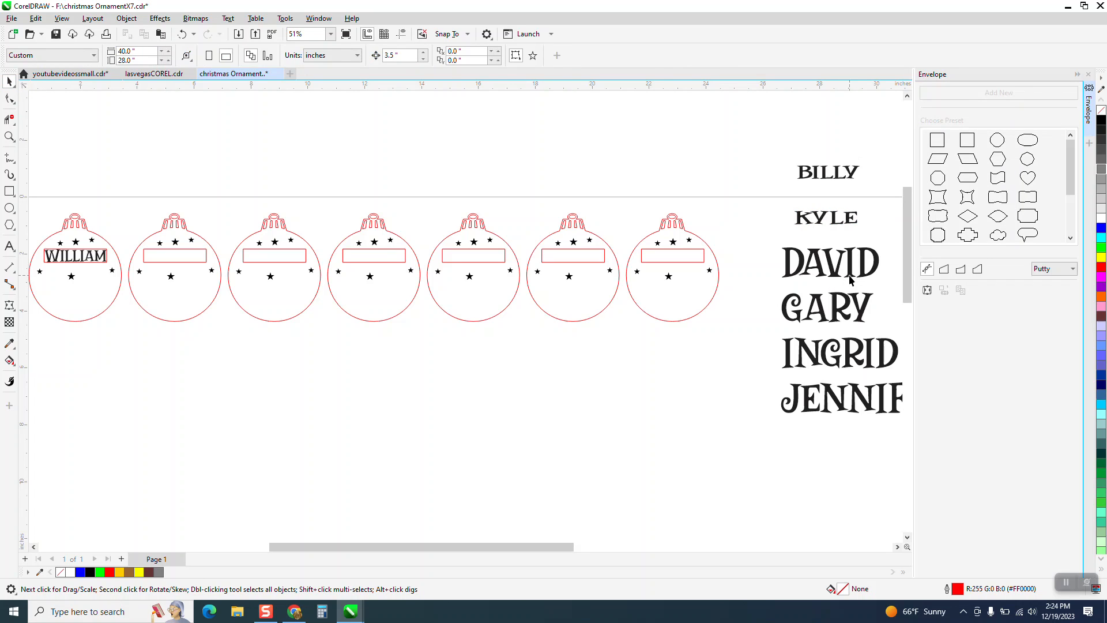
left_click(944, 290)
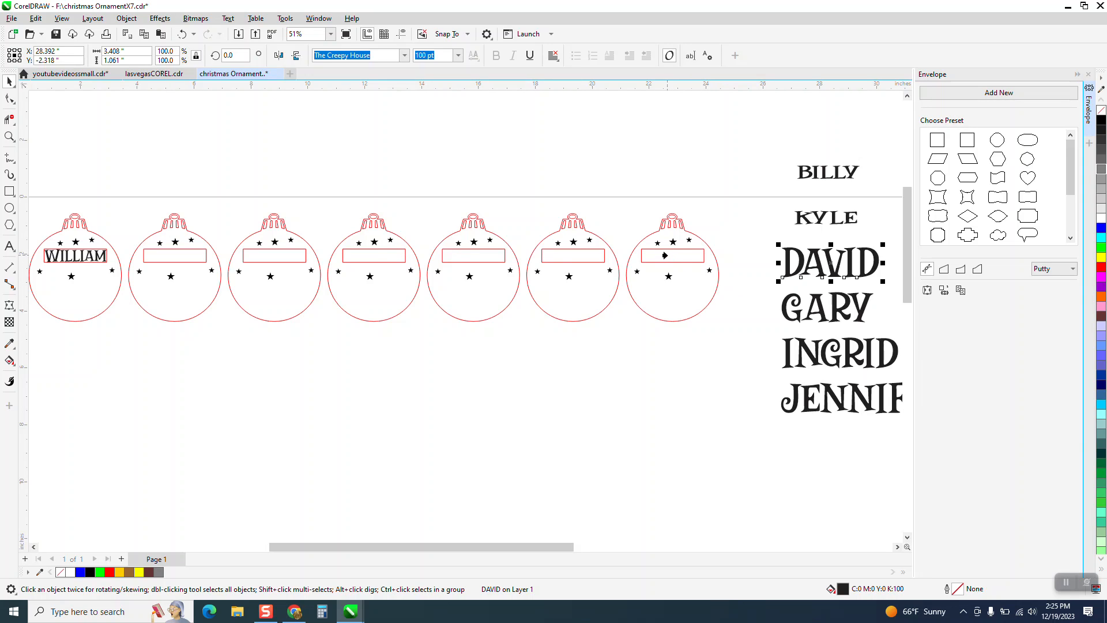
left_click(665, 255)
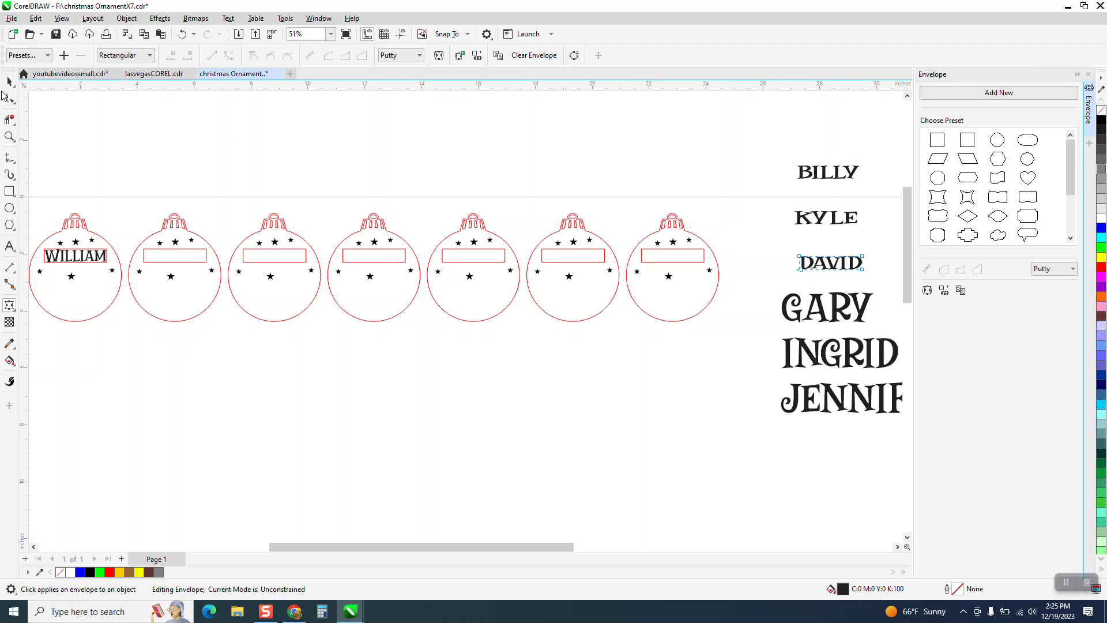
left_click(9, 81)
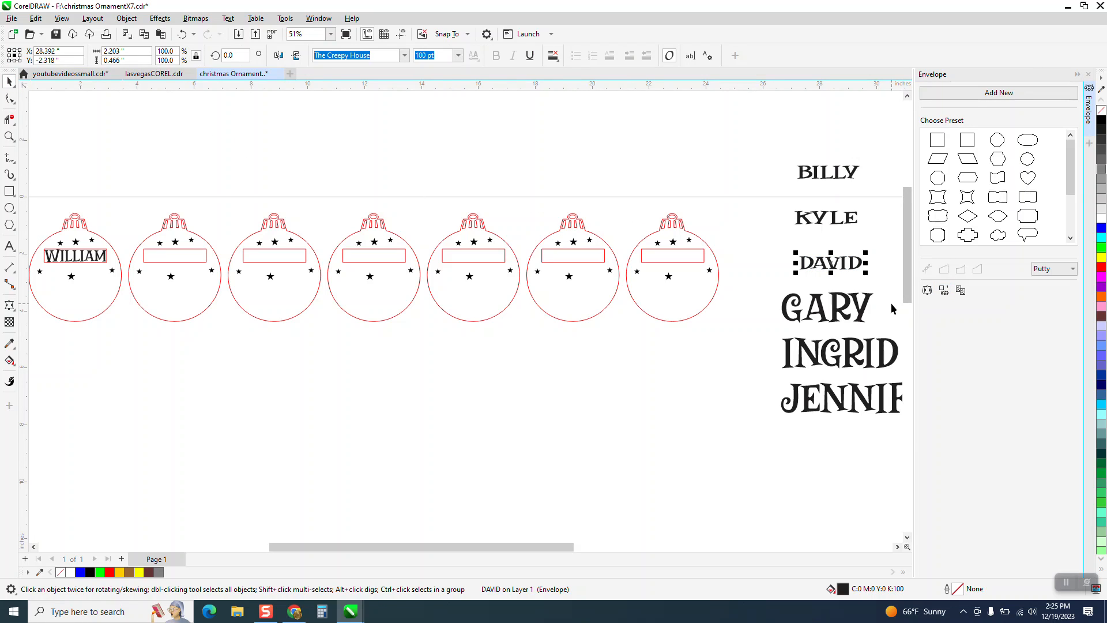
left_click(868, 306)
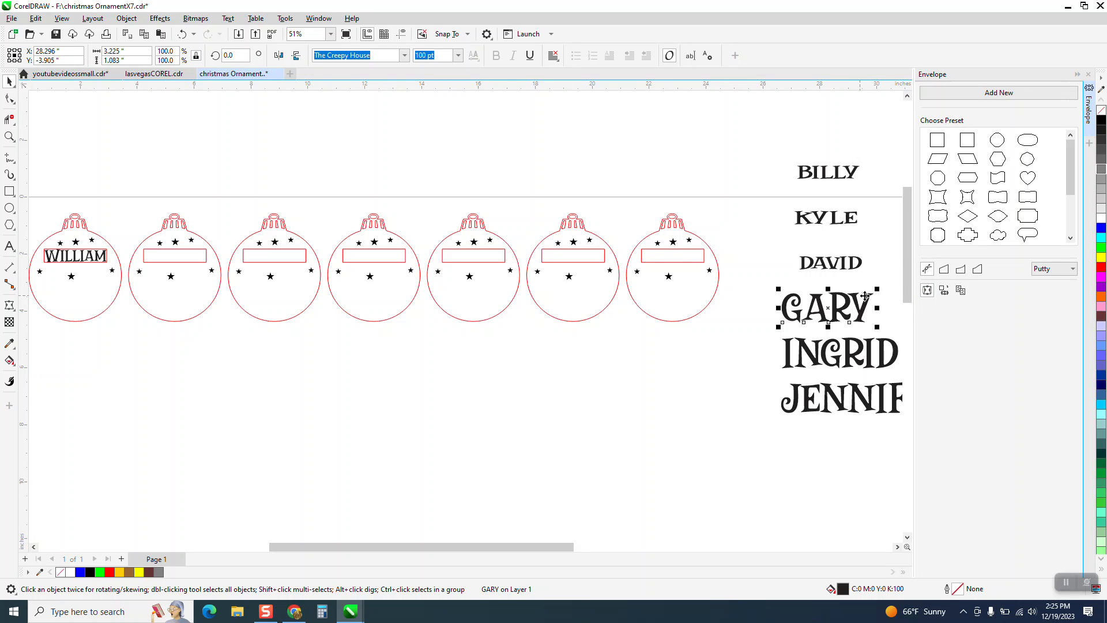
left_click(473, 253)
left_click(9, 81)
key("space")
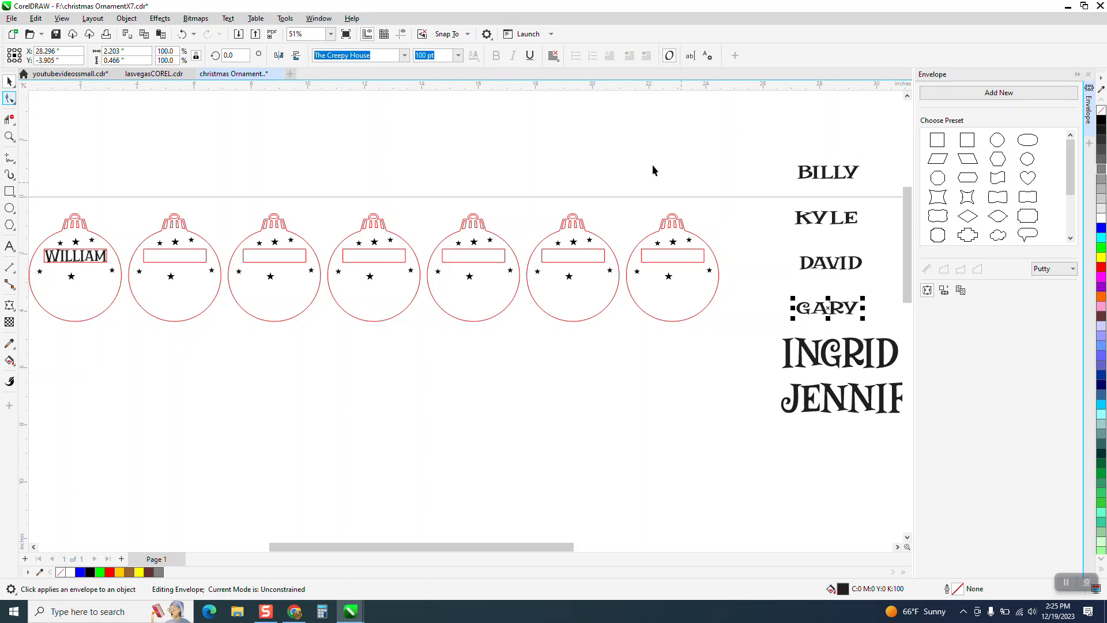
Create envelopes for the fifth and sixth names in the list from the rectangles in the fifth and last blank ornaments
left_click(725, 337)
left_click(787, 349)
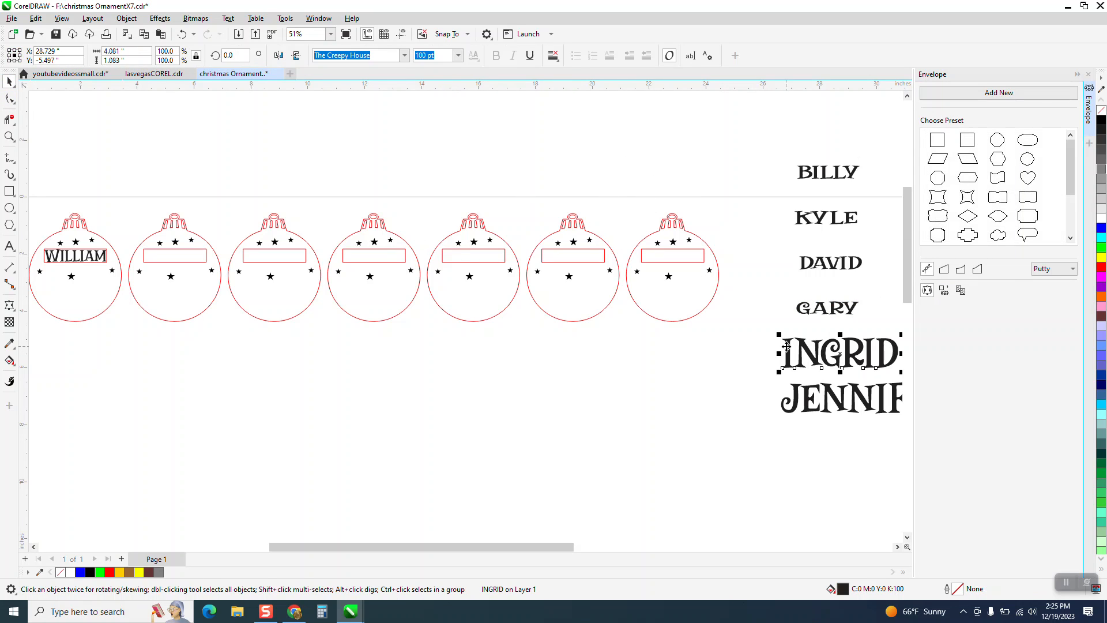
left_click(573, 254)
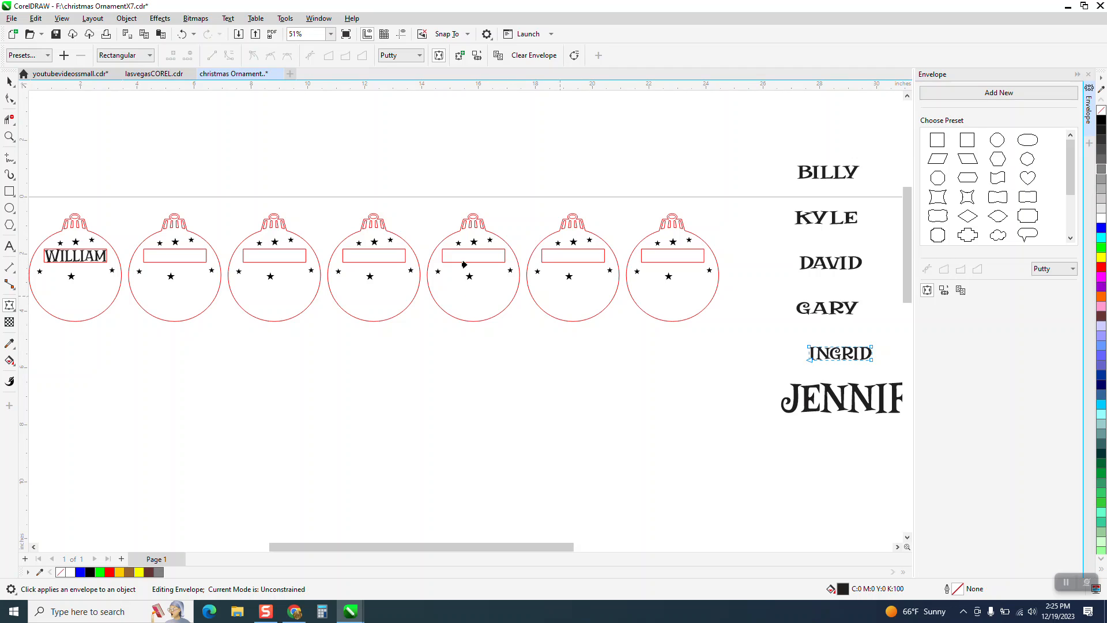
left_click(9, 81)
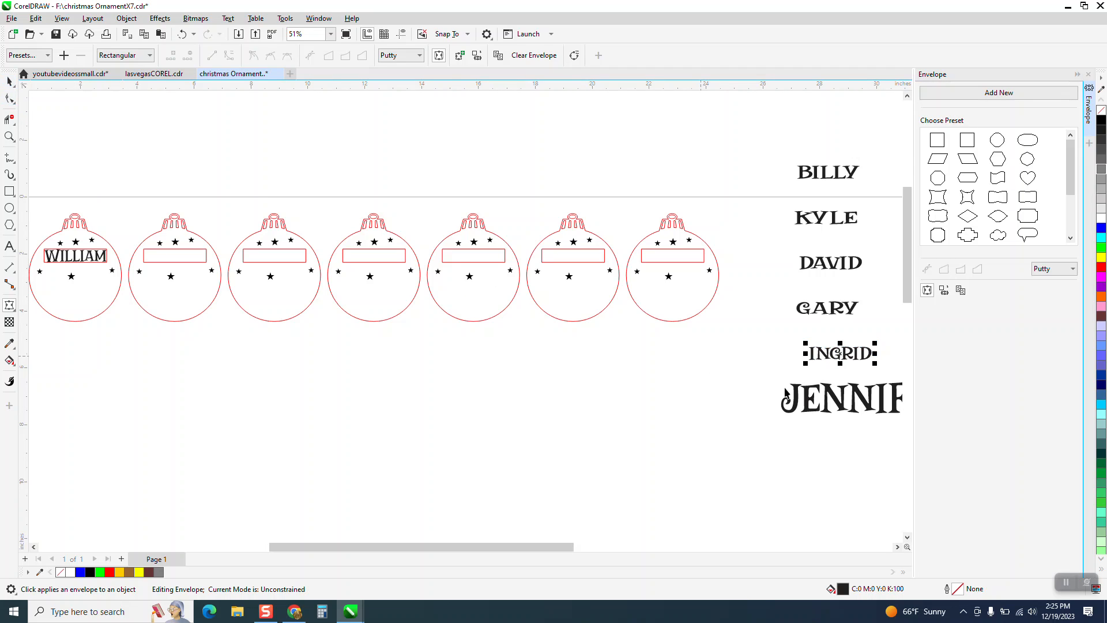
left_click(834, 396)
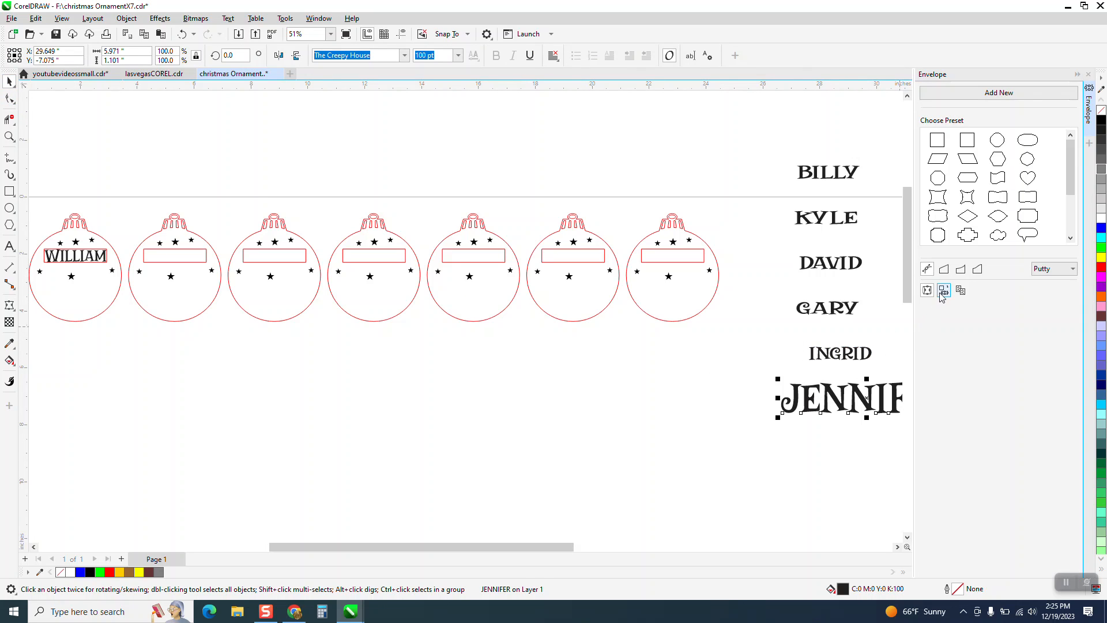
left_click(669, 260)
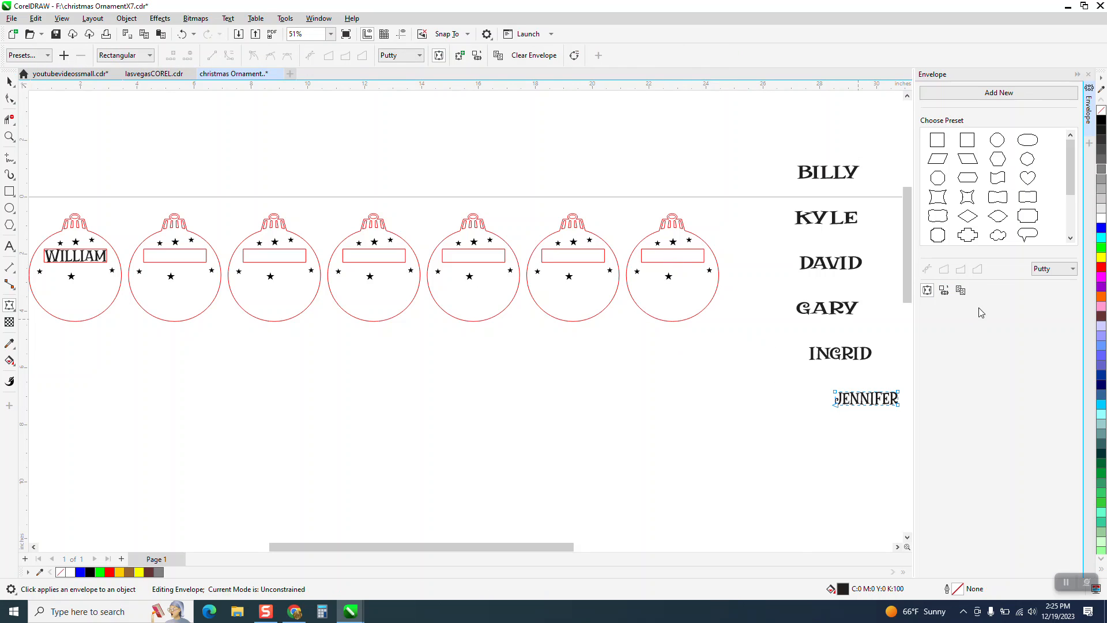
Close the Envelope settings and move all six enveloped names below the ornament row
left_click(1088, 75)
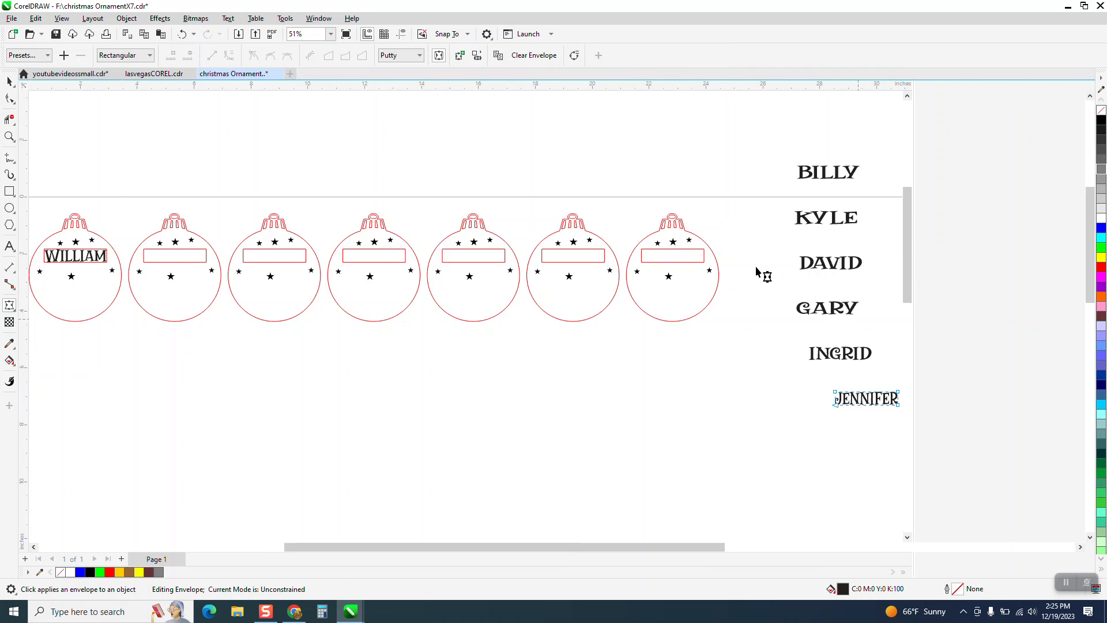
left_click(9, 82)
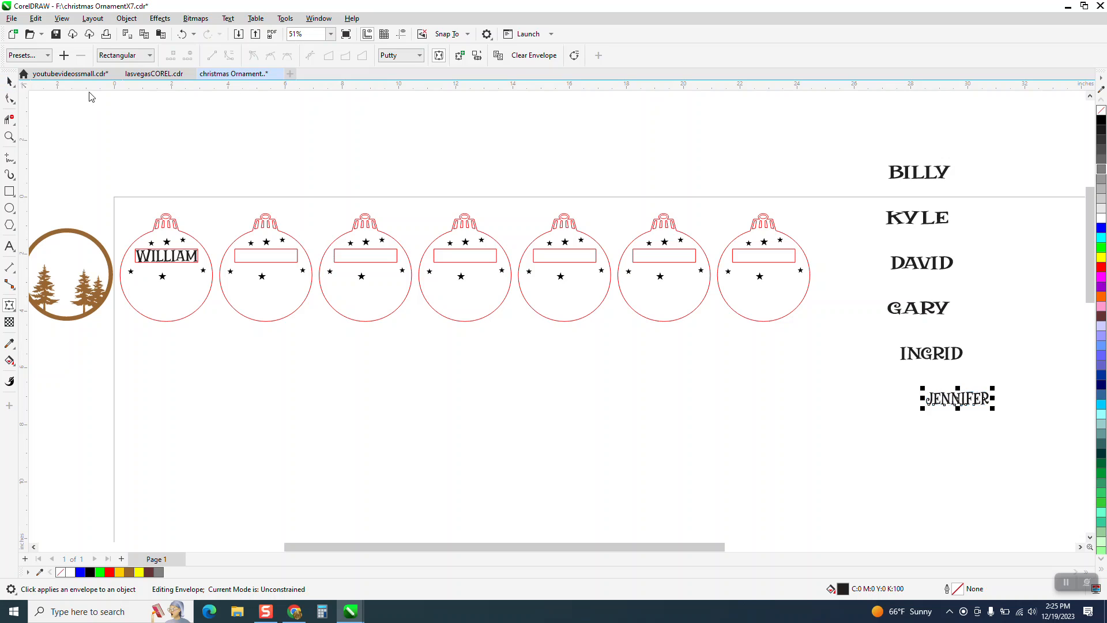
left_click(310, 153)
left_click_drag(994, 447, 994, 447)
left_click_drag(920, 297, 506, 463)
left_click(699, 457)
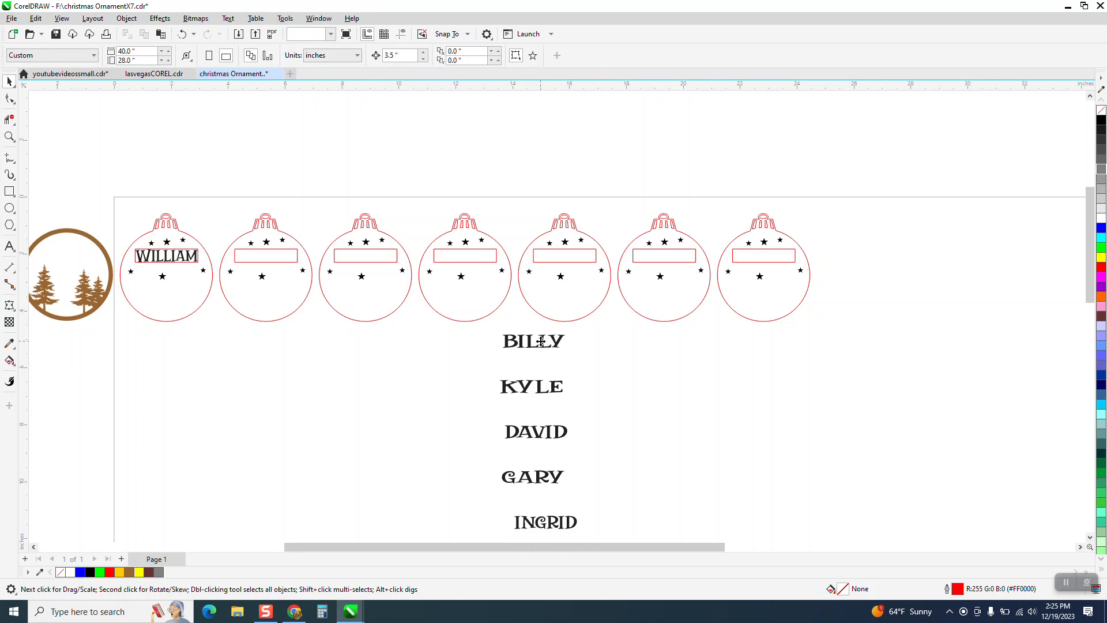
Centre the first name horizontally and vertically on the rectangle in the first blank ornament
left_click(540, 343)
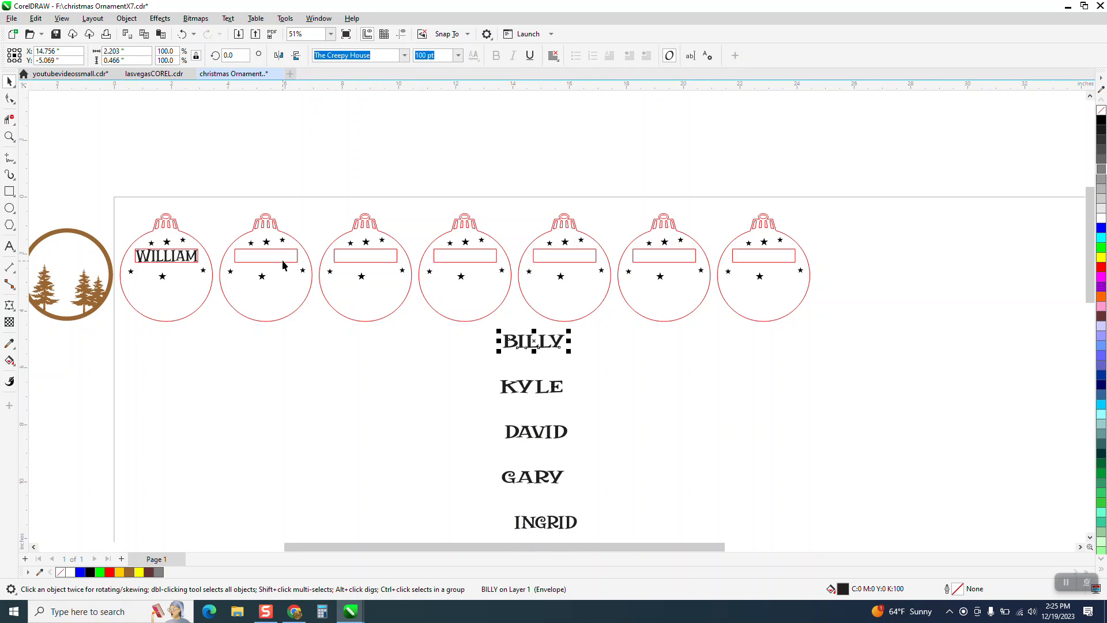
left_click(282, 261, "shift")
key("e")
key("c")
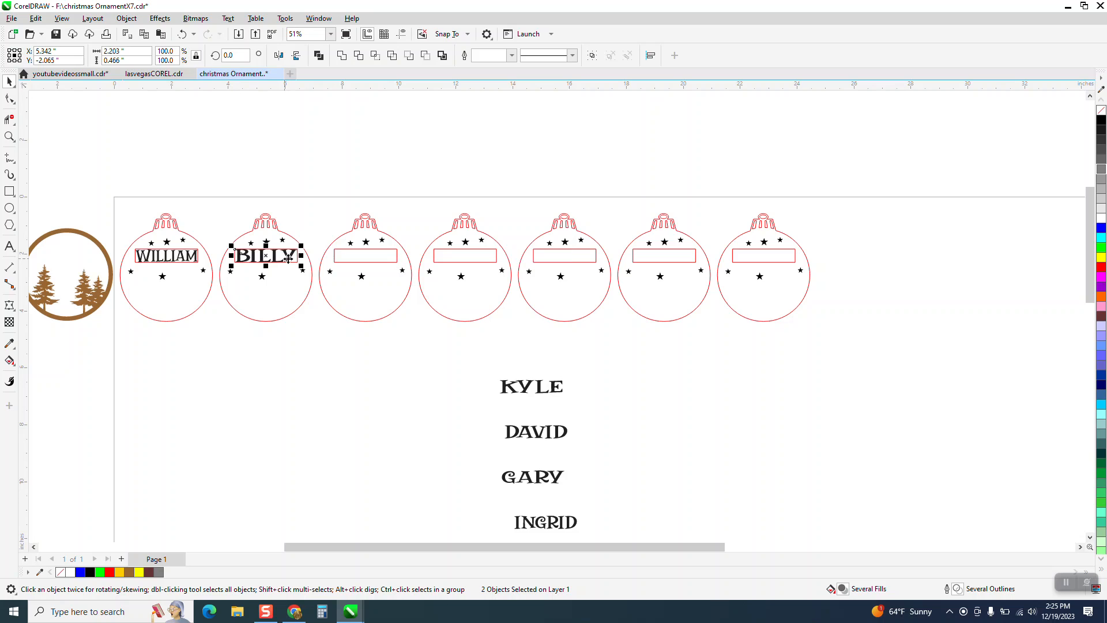
left_click(454, 345)
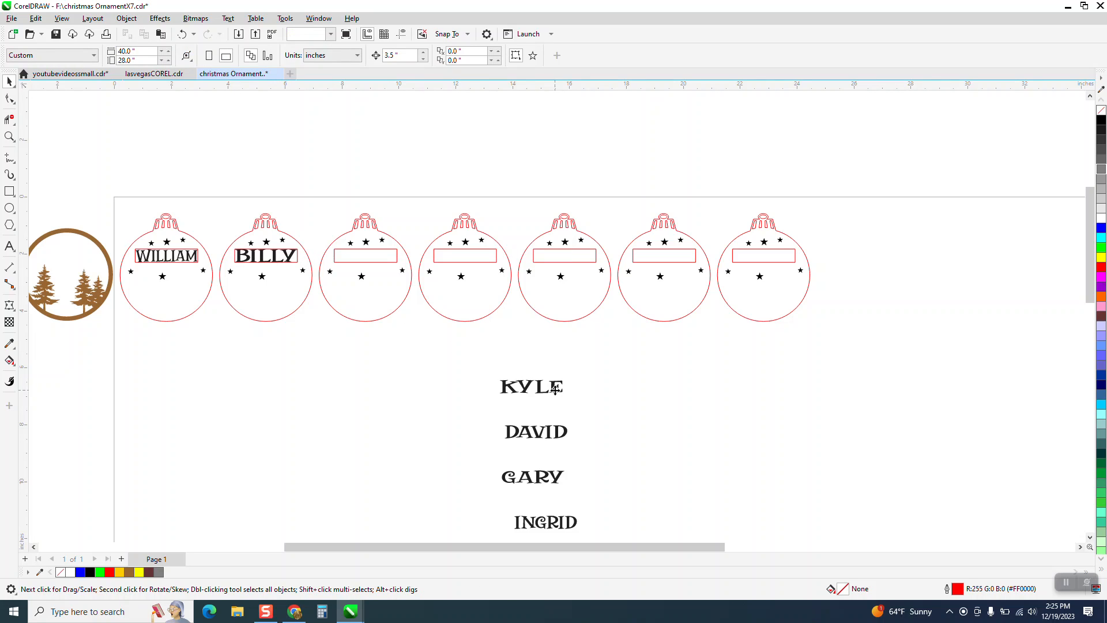
Centre the second name horizontally and vertically on the rectangle in the second blank ornament
left_click(554, 390)
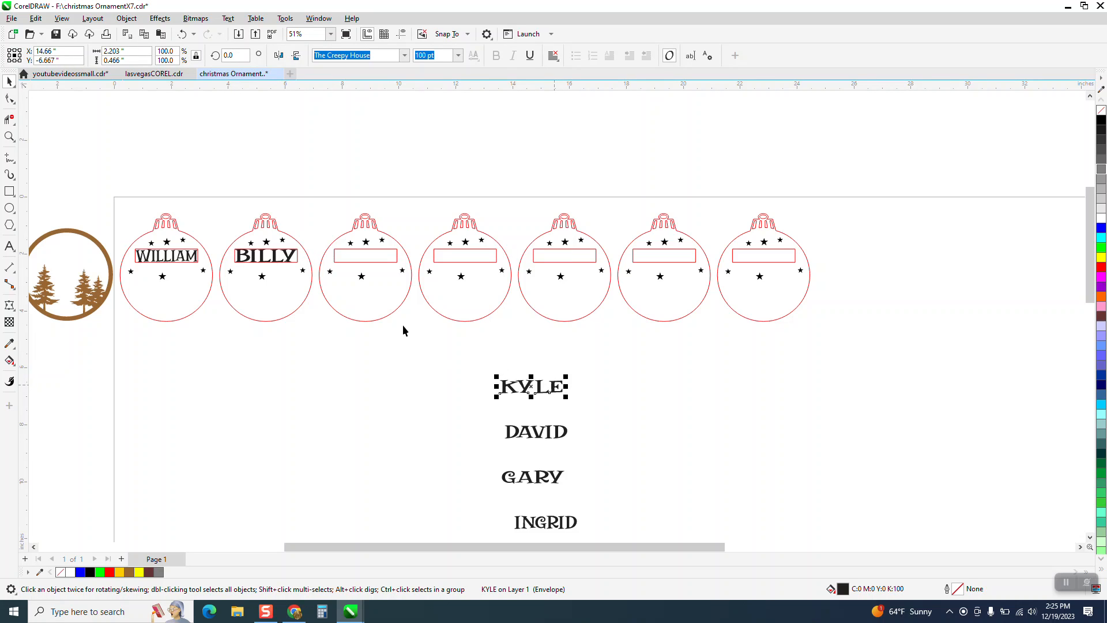
left_click(372, 265, "shift")
key("e")
key("c")
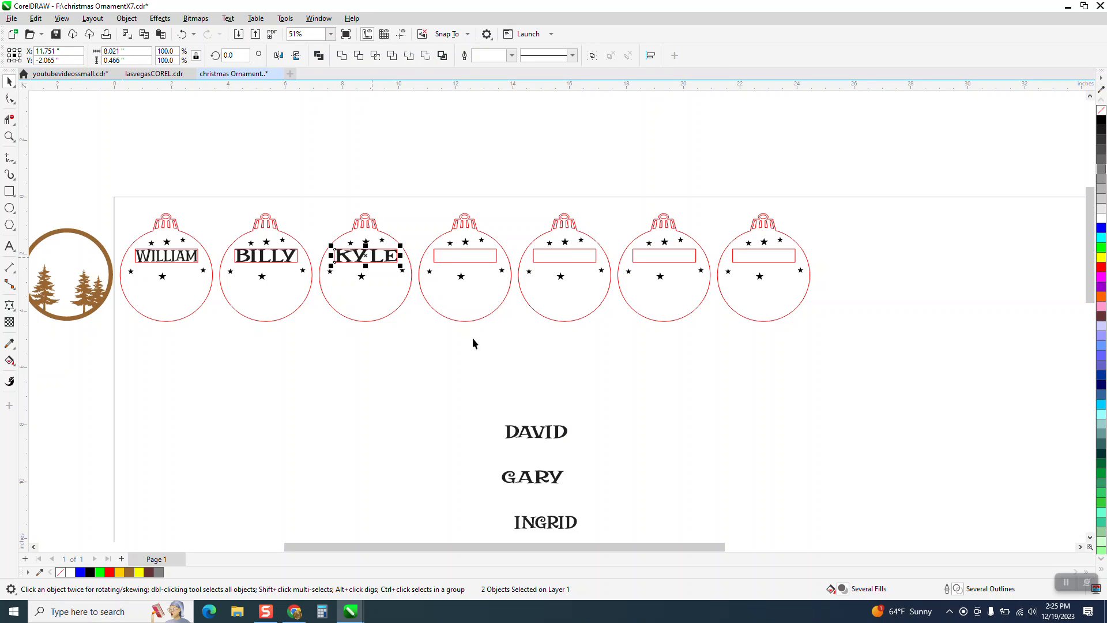
Try to align the third blank ornament's rectangle to the third name, and undo both alignments
left_click(466, 262)
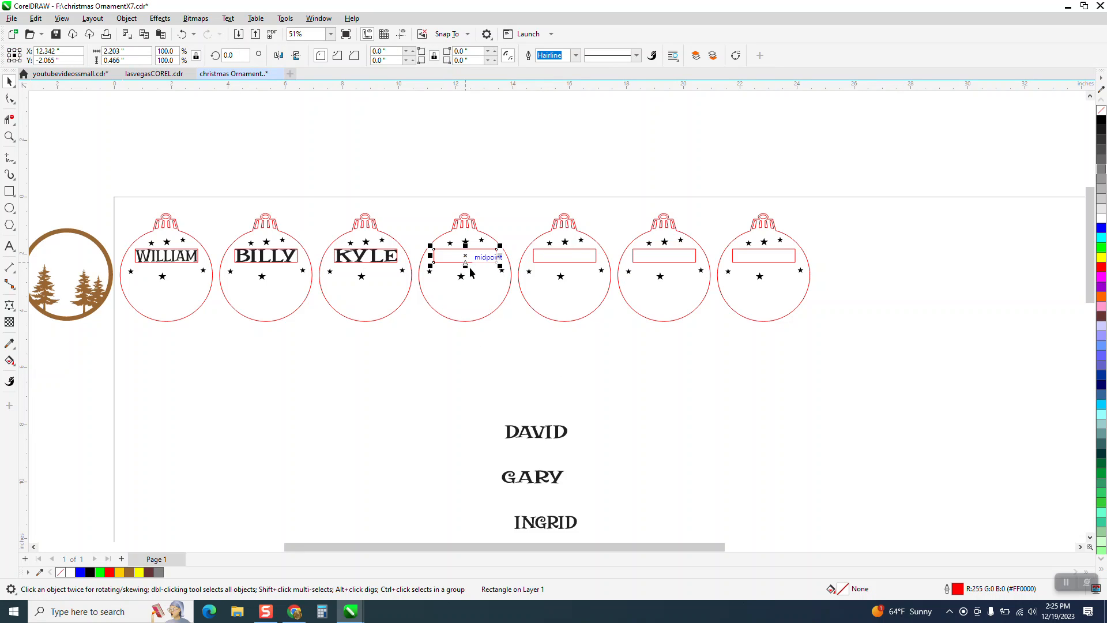
left_click(535, 432, "shift")
key("c")
key("e")
left_click(182, 34)
left_click(182, 34)
Centre the third name horizontally and vertically on the rectangle in the third blank ornament
left_click(553, 383)
left_click(567, 432)
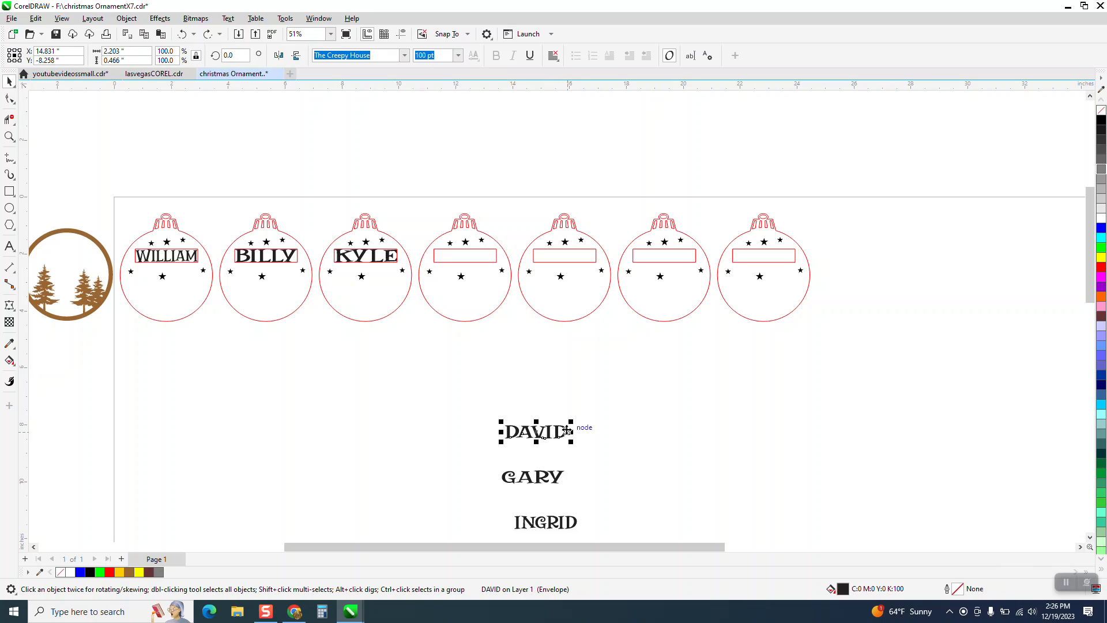
left_click(454, 258, "shift")
key("e")
key("c")
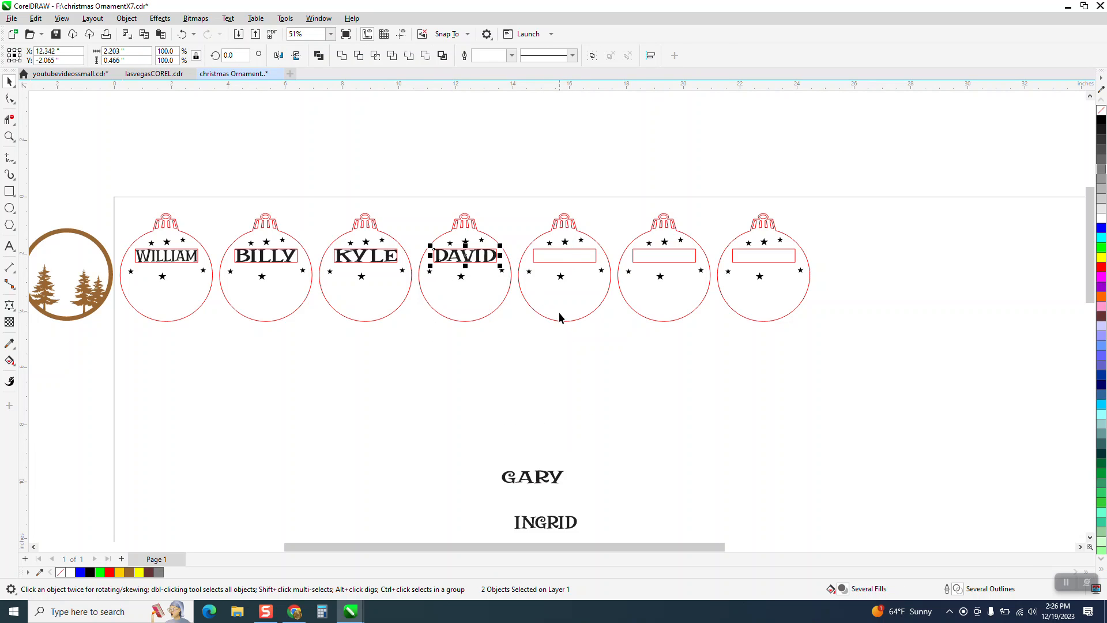
Centre the fourth name horizontally and vertically on the rectangle in the fourth blank ornament
left_click(561, 411)
left_click(556, 482)
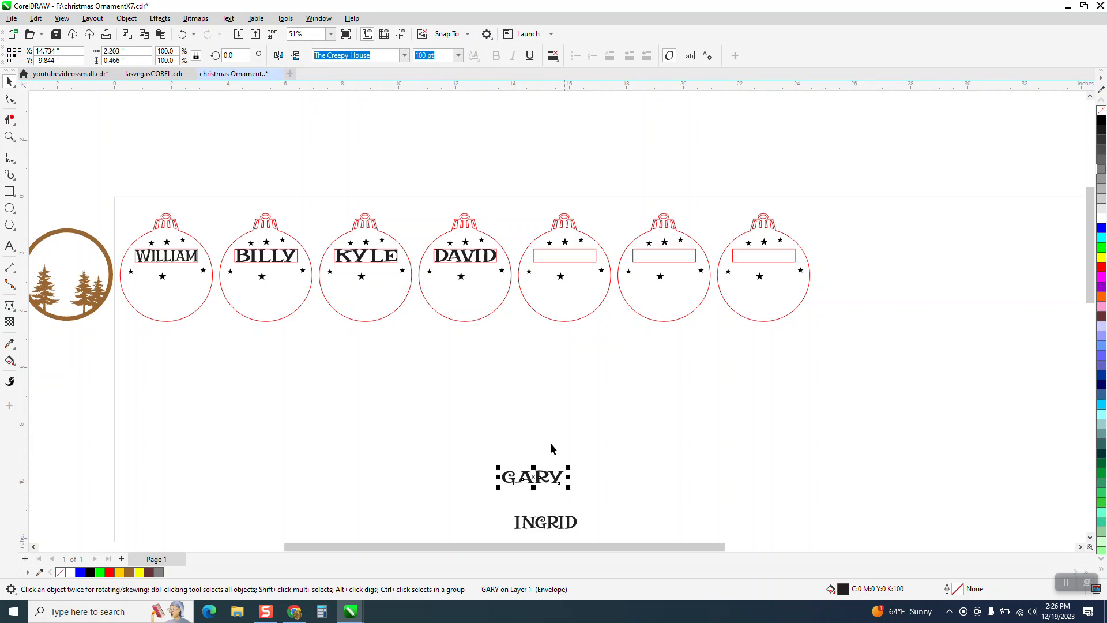
left_click(557, 261, "shift")
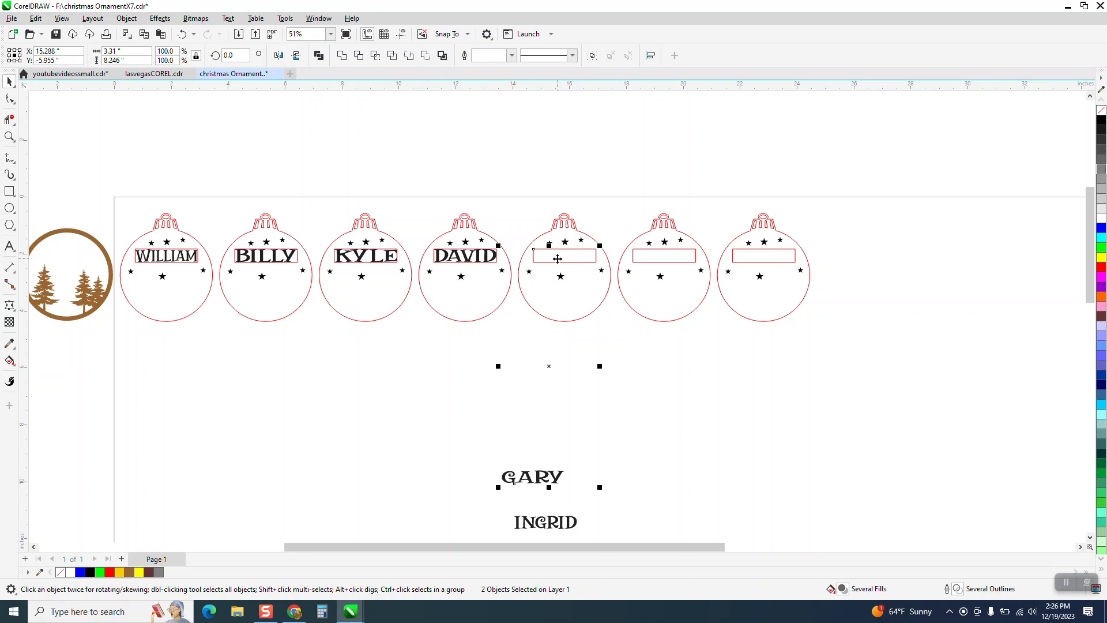
key("e")
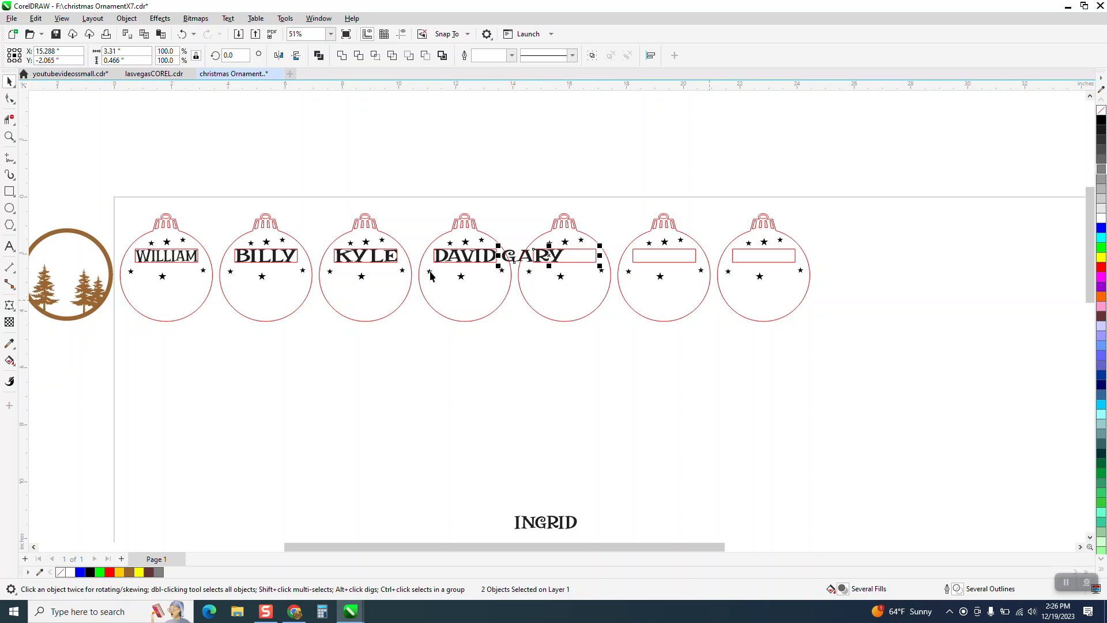
key("c")
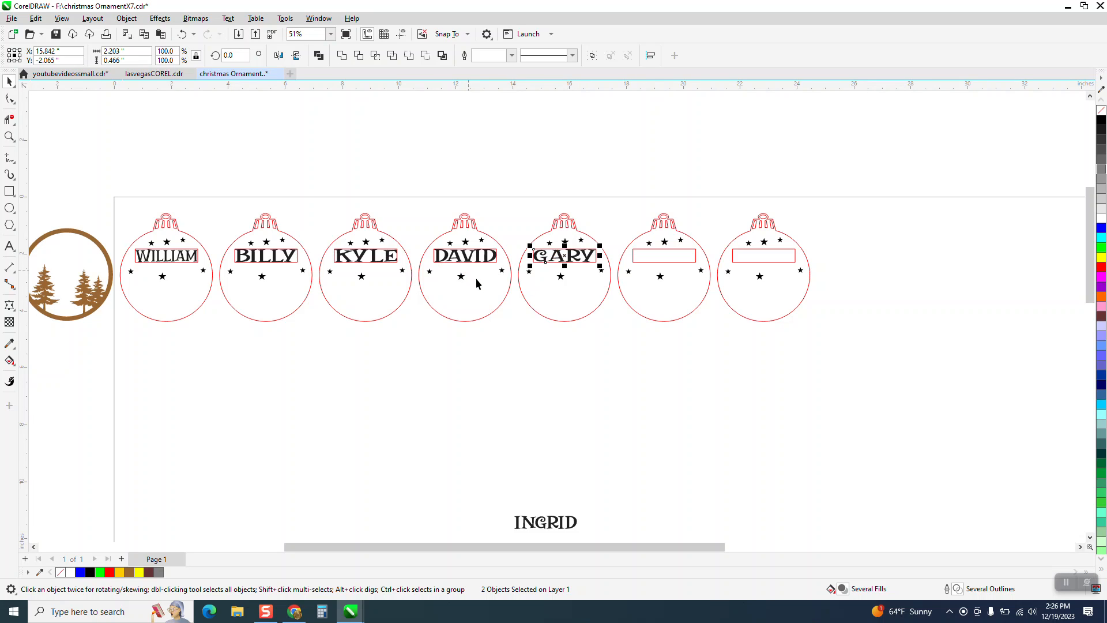
Move the last two names beneath their blank ornaments and centre the fifth name on the rectangle in the second-to-last ornament
left_click_drag(571, 521, 663, 384)
scroll(602, 443, "down", 1)
left_click_drag(597, 525, 764, 387)
left_click_drag(628, 388, 651, 377)
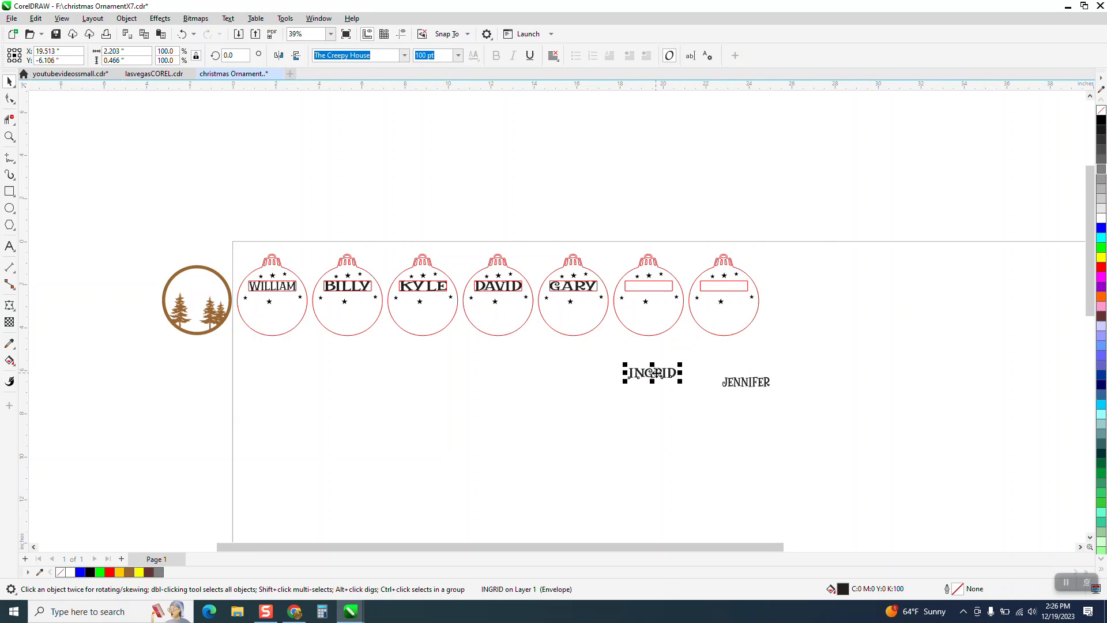
left_click(649, 295, "shift")
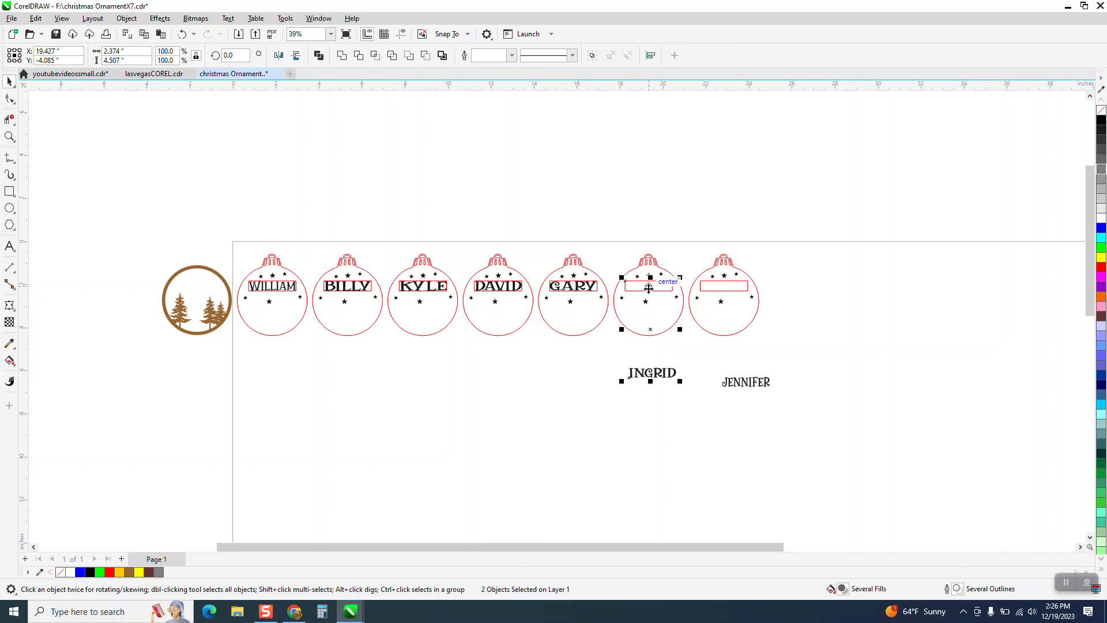
key("c")
key("e")
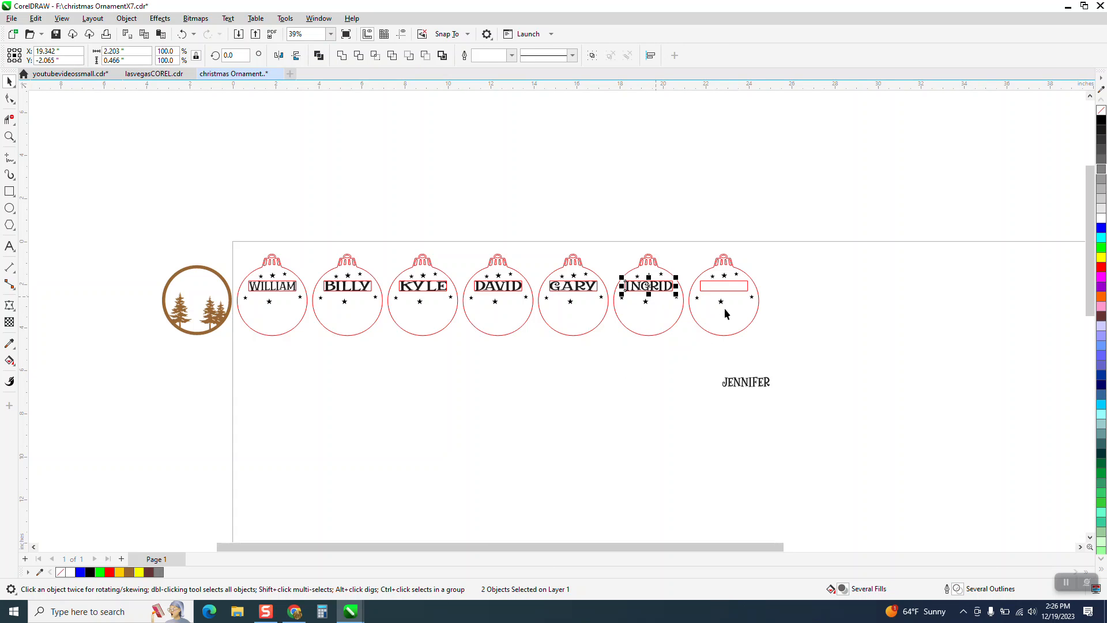
Centre the remaining name horizontally and vertically on the rectangle in the last ornament
left_click(762, 382)
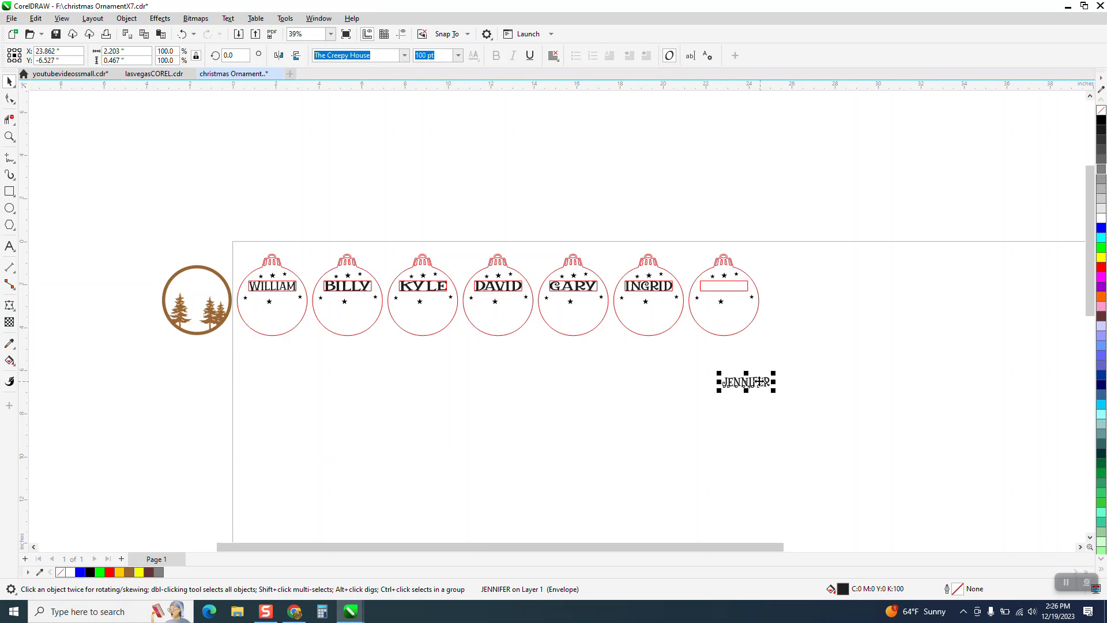
left_click(726, 292, "shift")
key("c")
key("e")
left_click(443, 483)
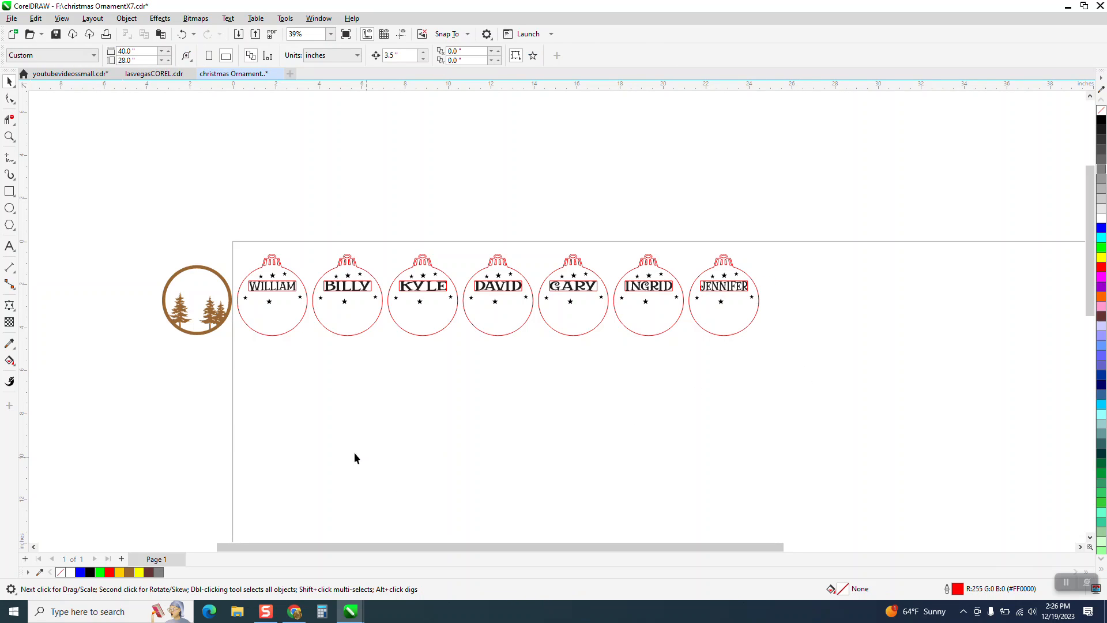
Move the first ornament's name rectangle out above the page, and undo the move
left_click(10, 137)
left_click_drag(219, 240, 1006, 434)
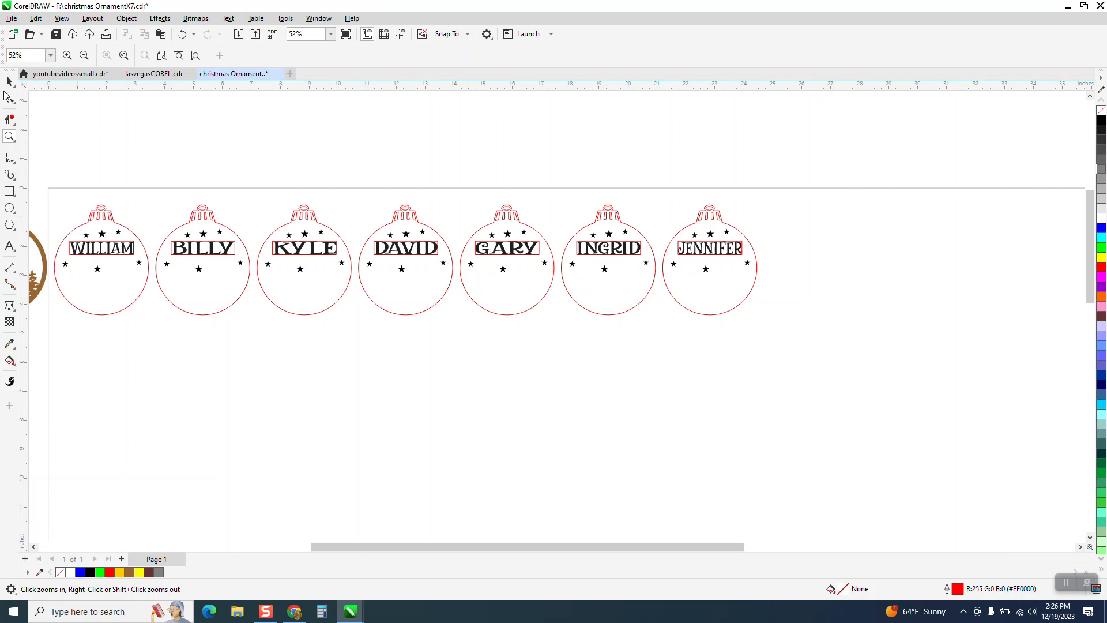
left_click(10, 81)
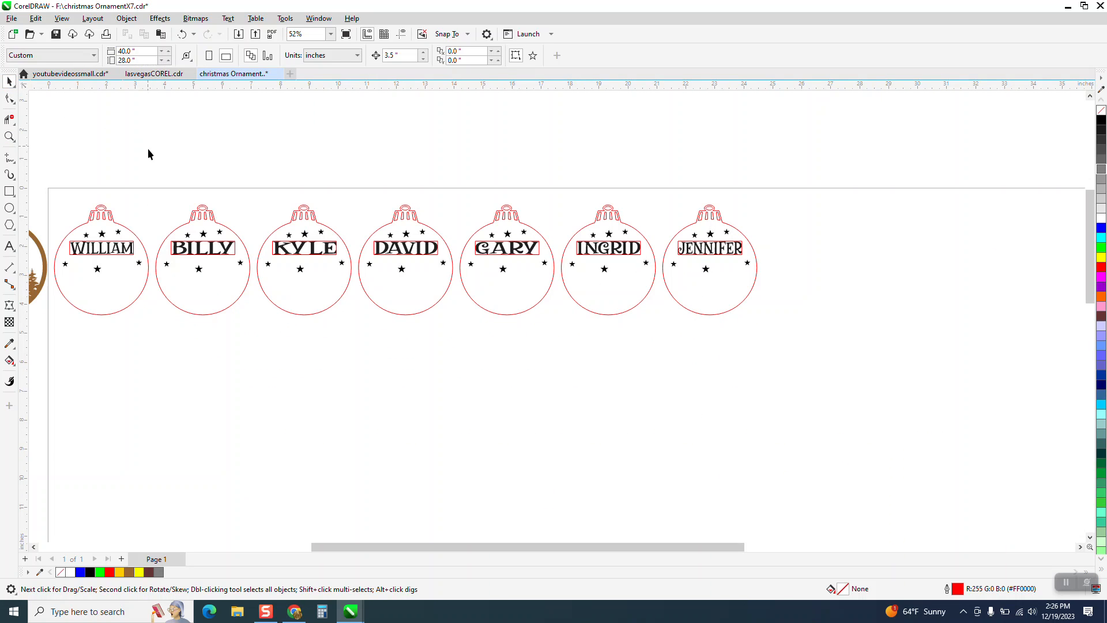
left_click(135, 248)
left_click_drag(134, 248, 184, 165)
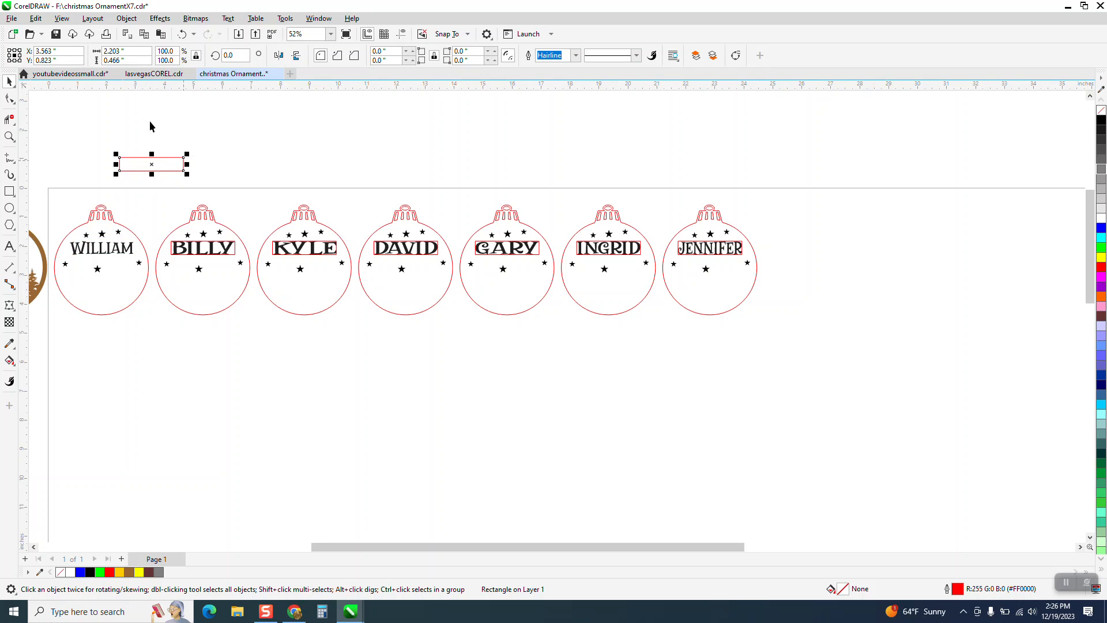
left_click(182, 34)
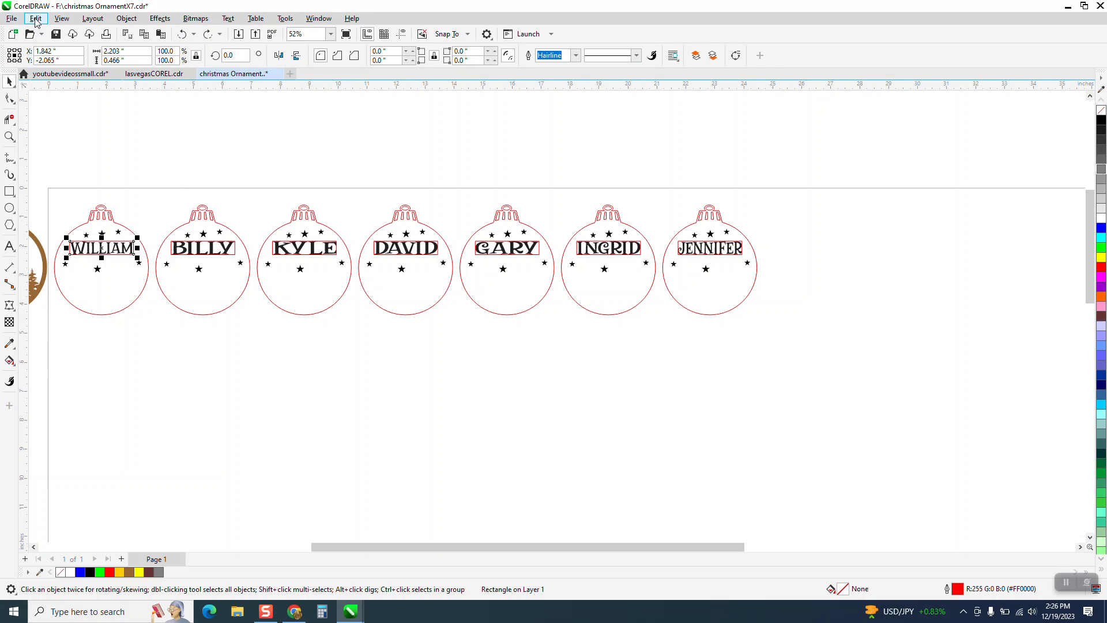
Open Find and Replace and search the drawing for all objects of type Rectangles
left_click(35, 19)
left_click(81, 214)
left_click(986, 295)
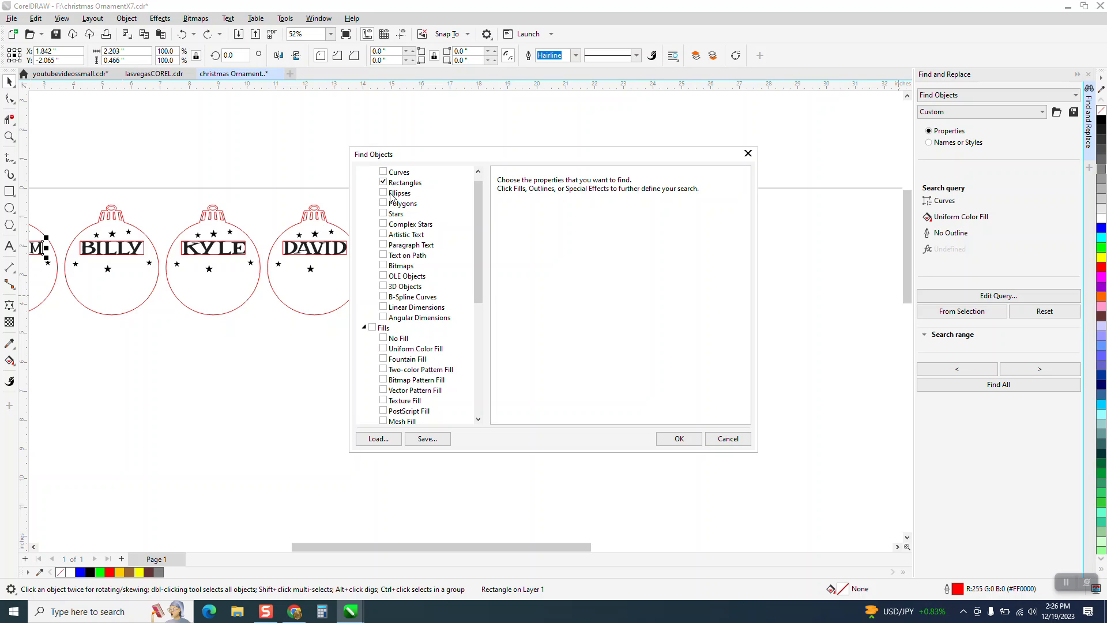
left_click(677, 439)
left_click(981, 385)
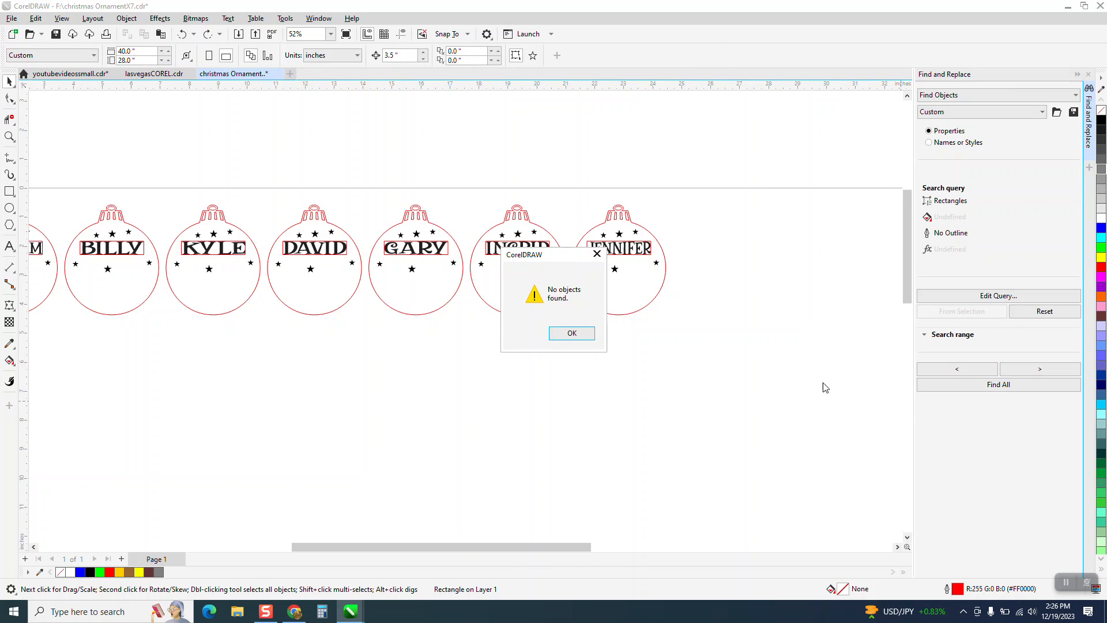
left_click(563, 337)
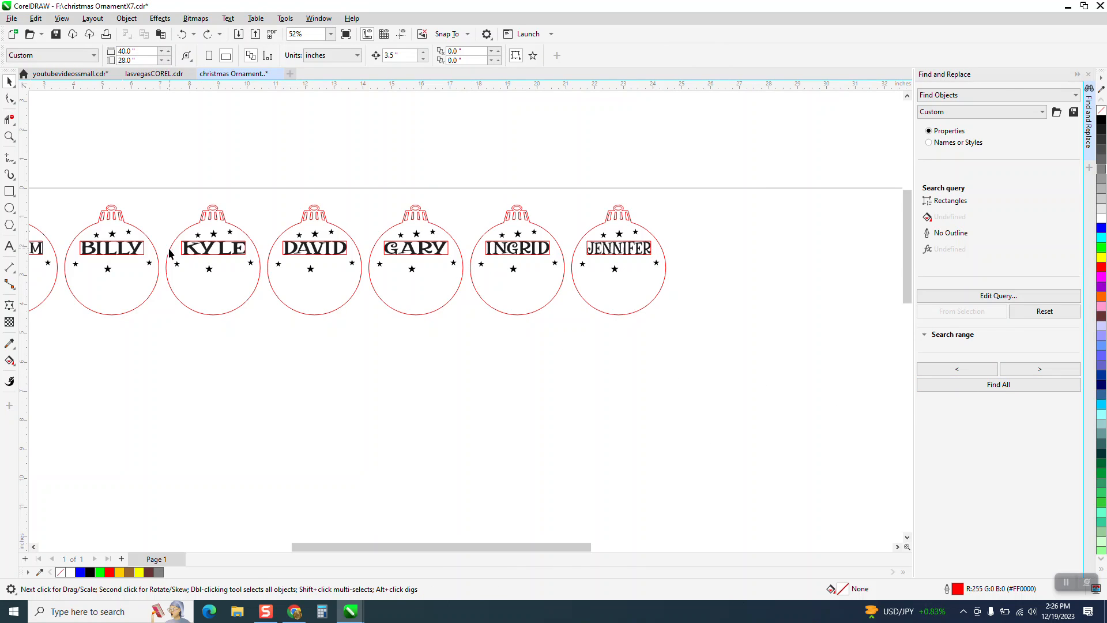
Review the Rectangles options in the search query and repeat the search for all matching objects
scroll(650, 312, "down", 1)
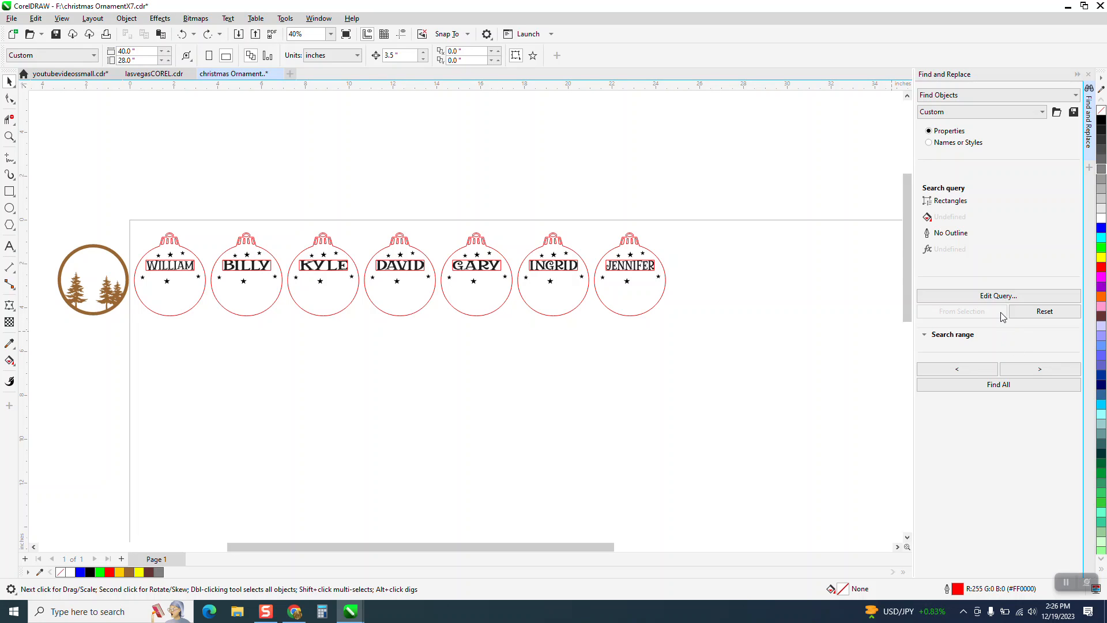
left_click(989, 301)
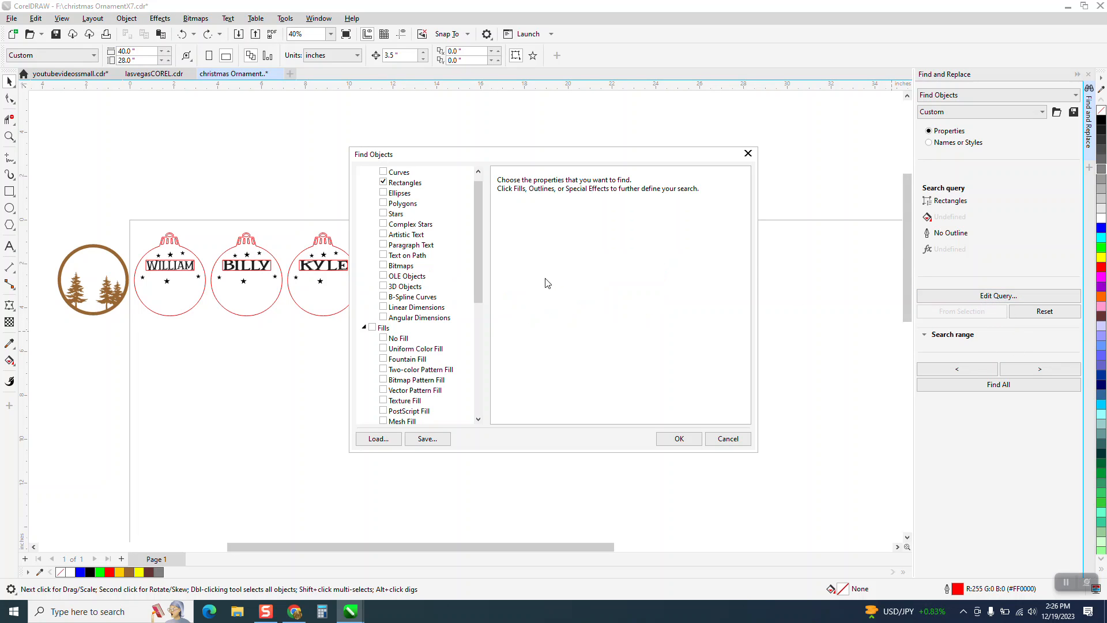
scroll(477, 233, "up", 1)
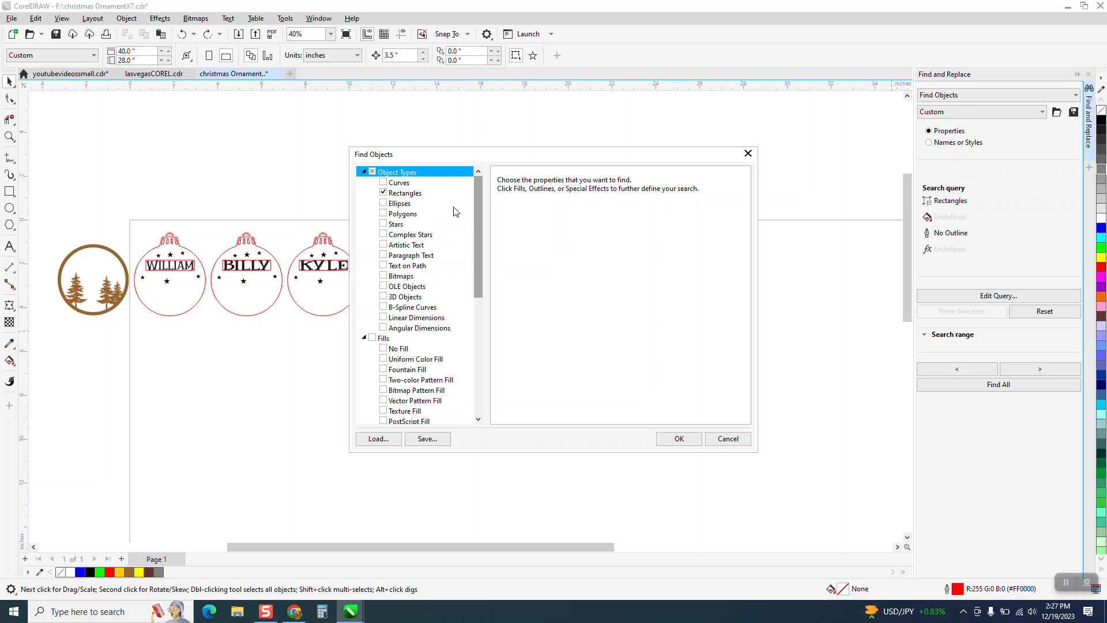
mouse_move(482, 269)
left_mouse_down()
mouse_move(479, 406)
mouse_move(480, 265)
left_mouse_up()
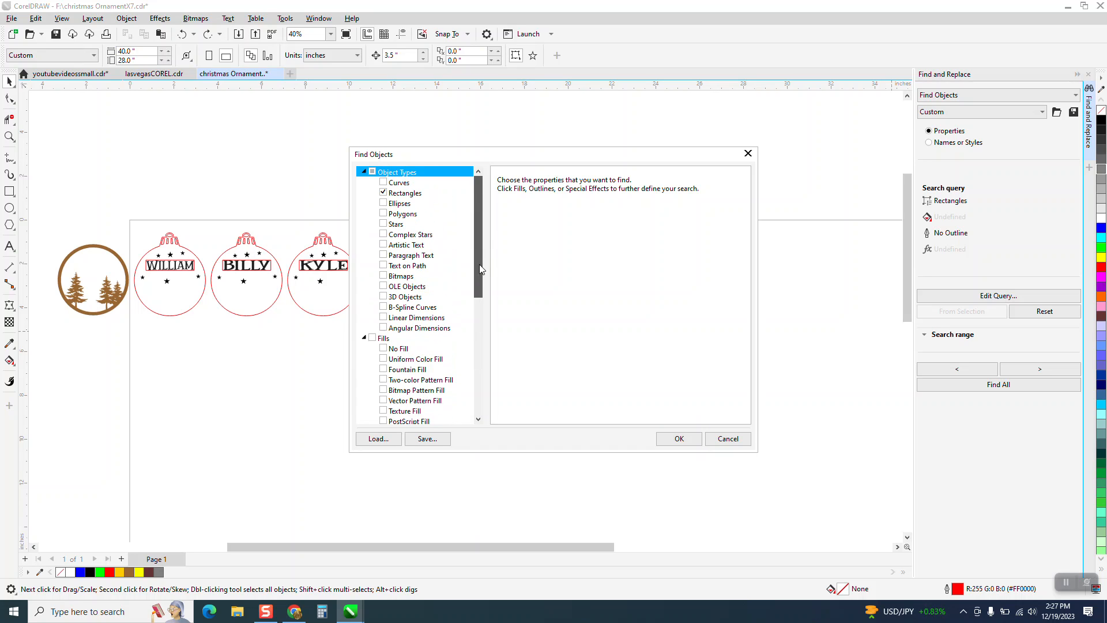
left_click(416, 196)
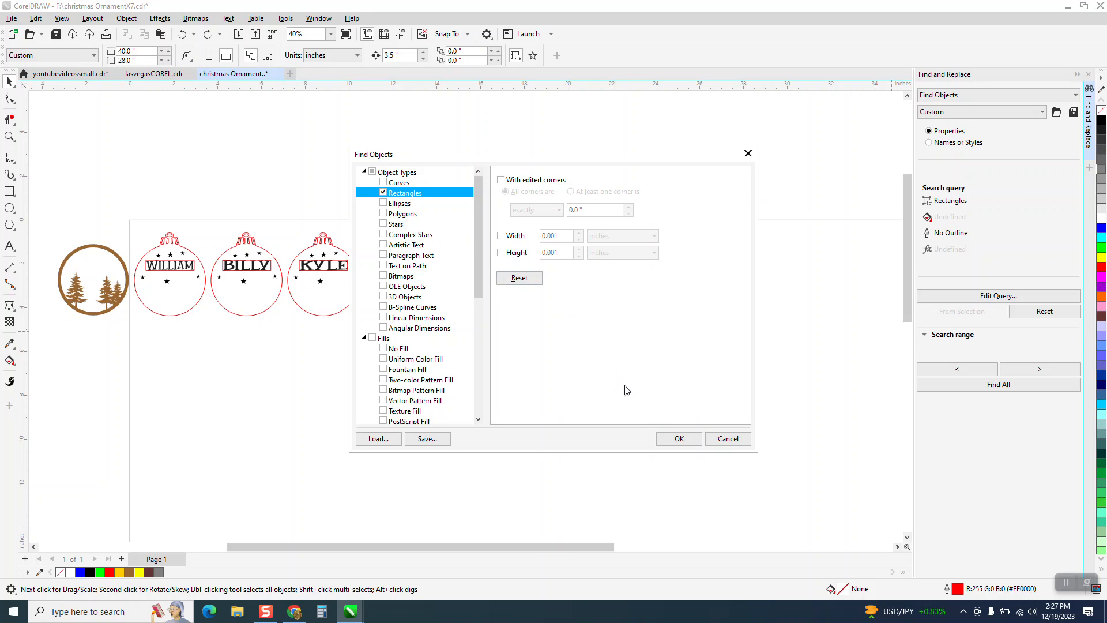
left_click(676, 439)
left_click(985, 384)
left_click(571, 335)
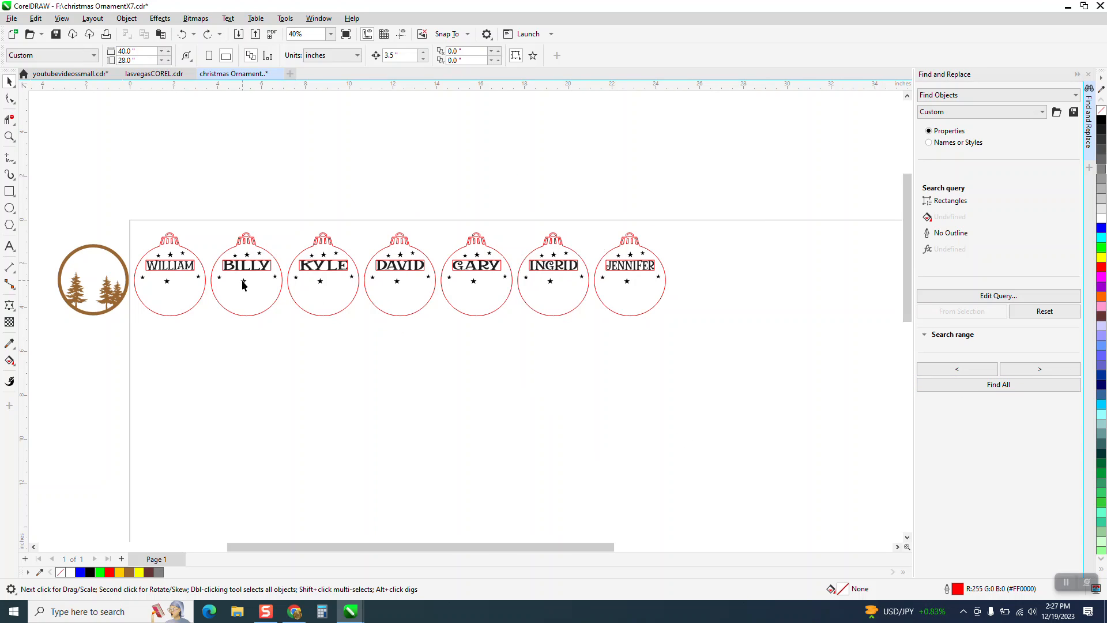
Build the search query from the second ornament's name rectangle, find all matching rectangles and delete them
left_click(271, 272)
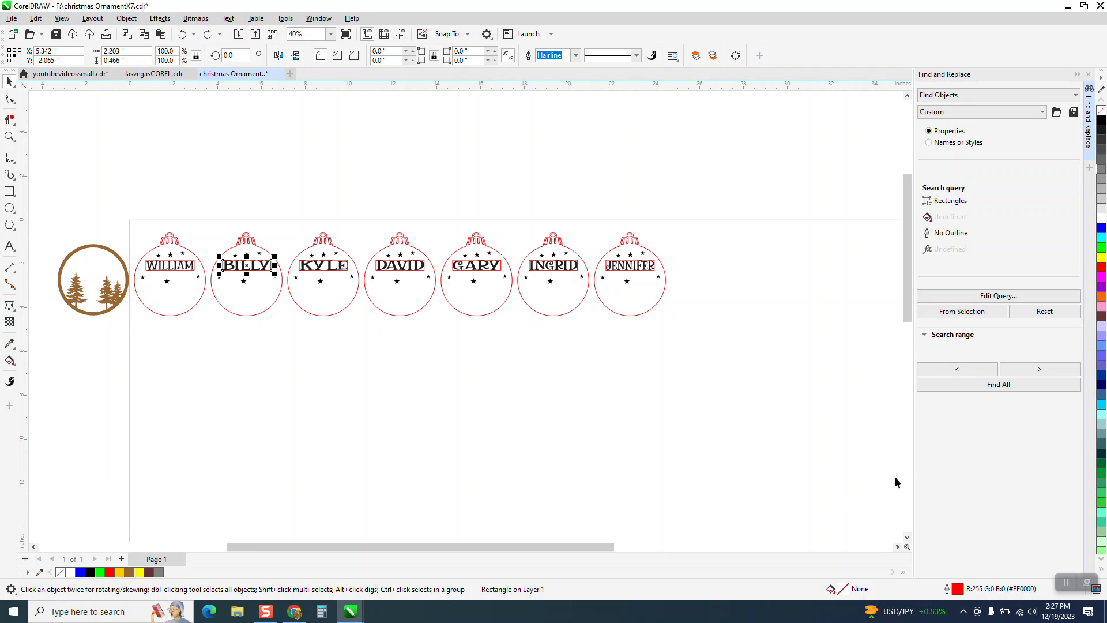
left_click(952, 314)
left_click(986, 385)
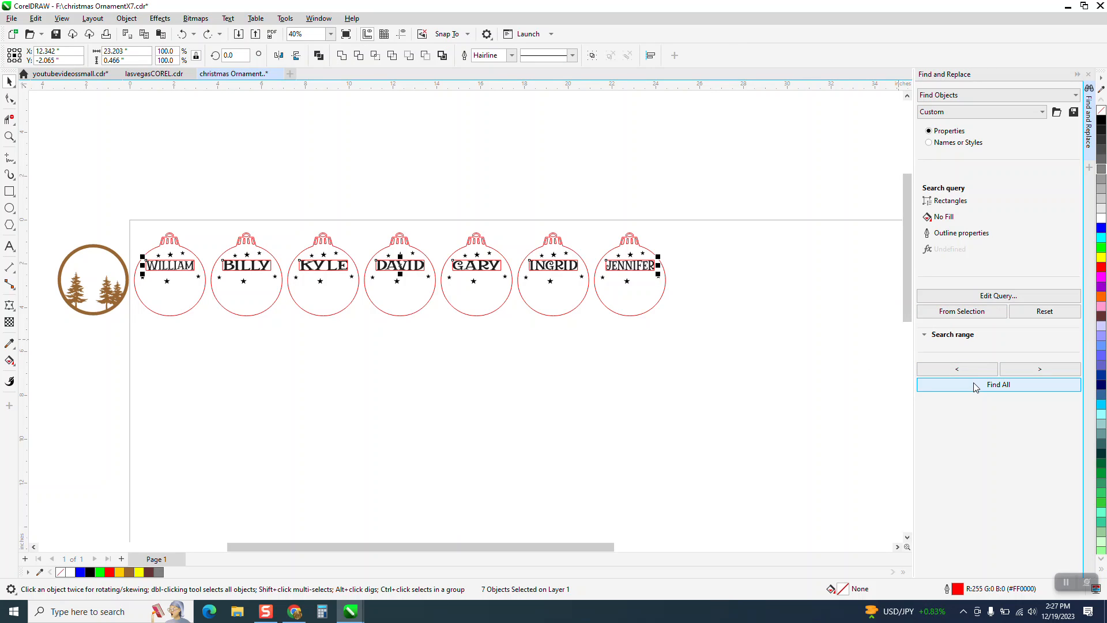
key("Escape")
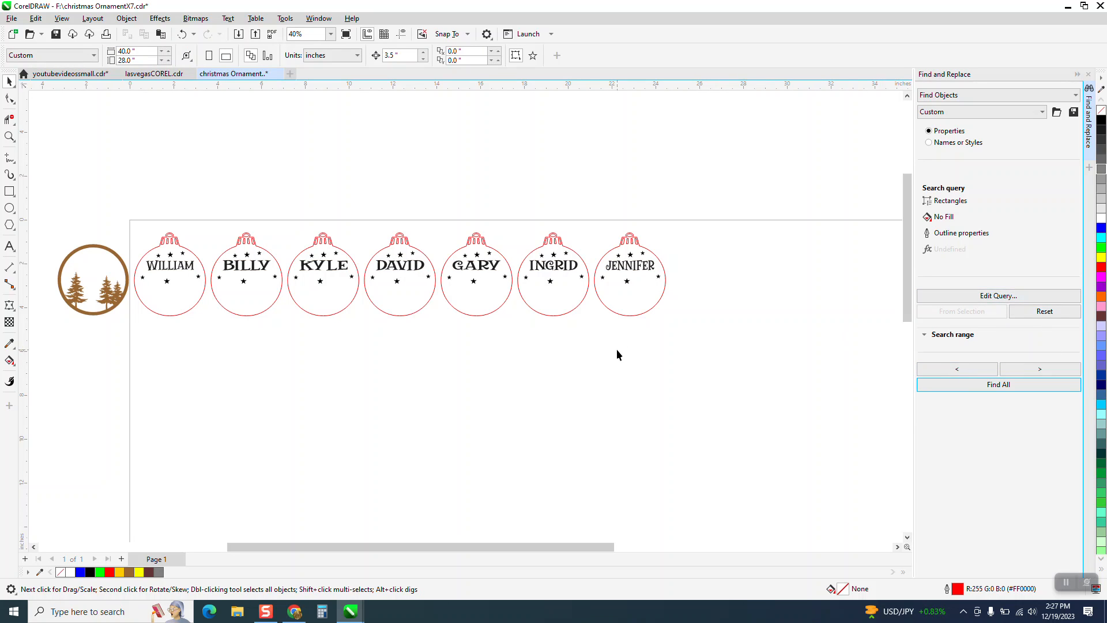
Move the brown tree circle directly beneath the first ornament, centred at about X 1.84", Y -6.27"
left_click(9, 136)
left_click_drag(127, 221, 762, 376)
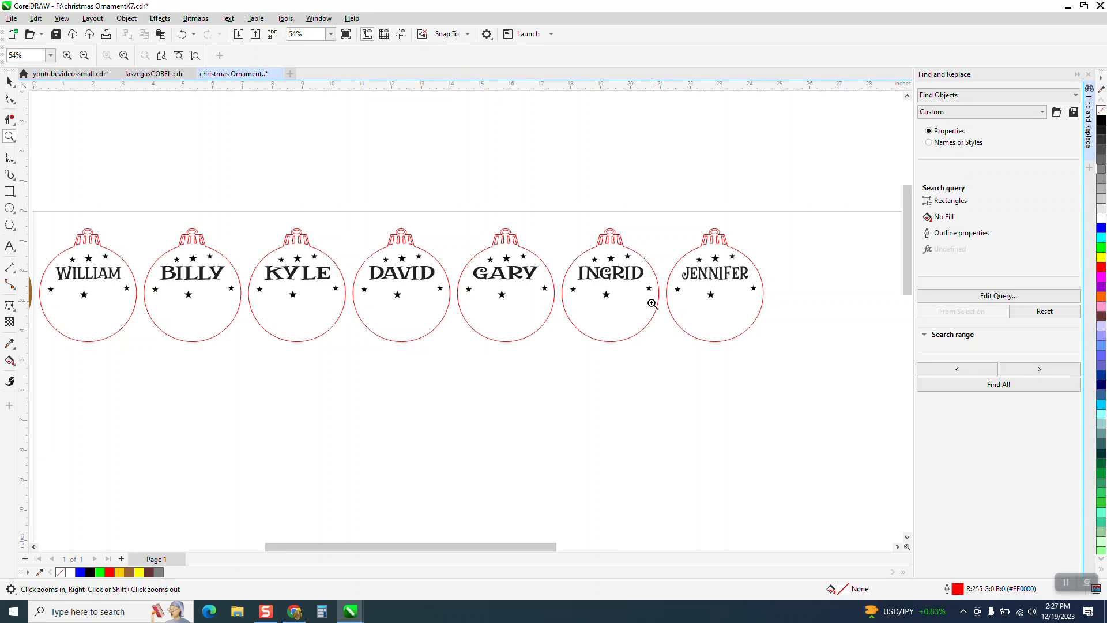
right_click(568, 311)
left_click(10, 82)
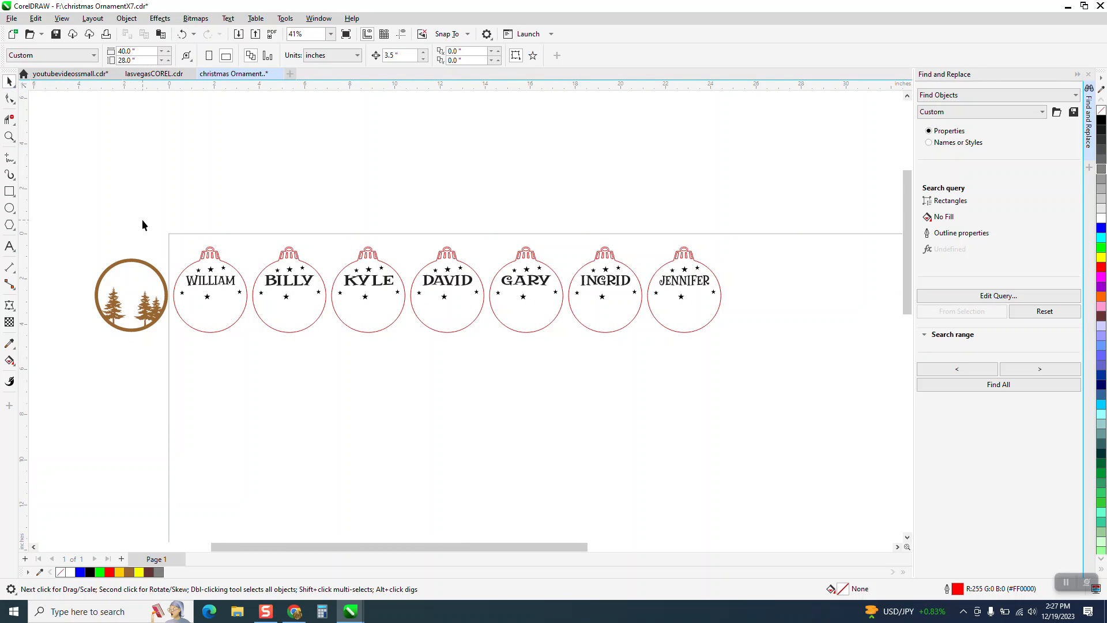
left_click_drag(130, 262, 212, 343)
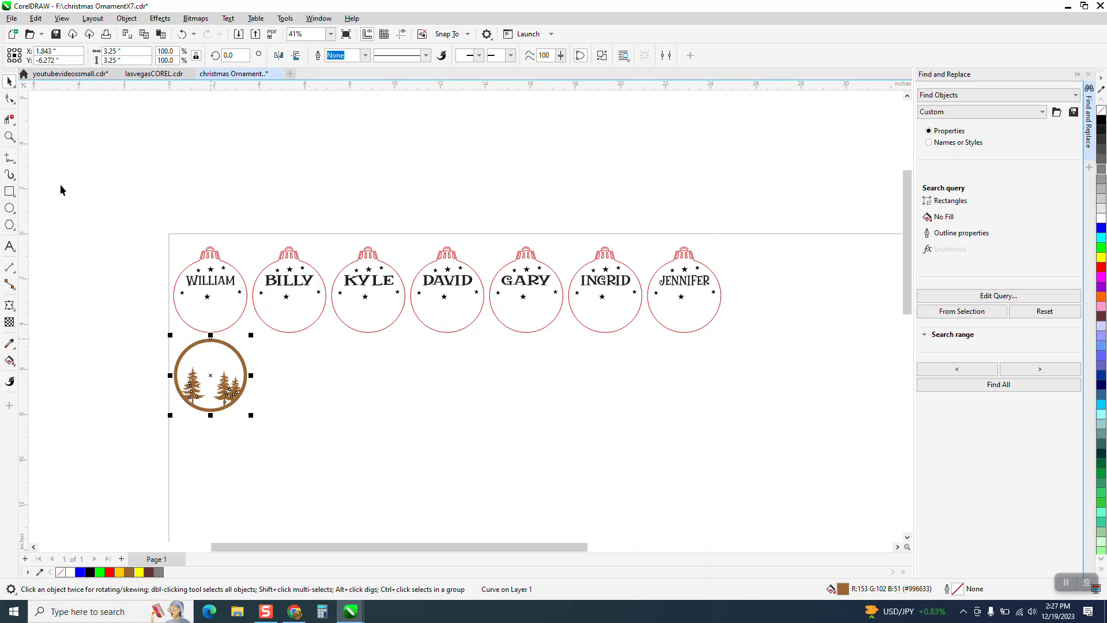
Inspect the tree circle's artwork up close, and close the Find and Replace docker with nothing left selected
left_click(9, 136)
left_click_drag(142, 333, 410, 452)
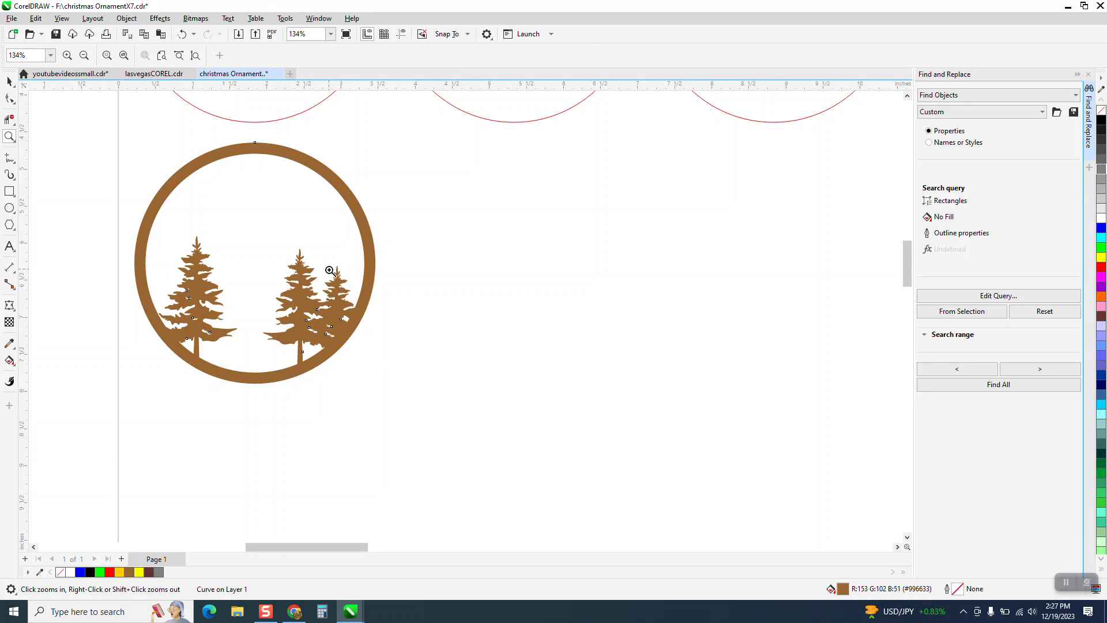
right_click(325, 284)
right_click(325, 287)
left_click(10, 81)
scroll(216, 295, "down", 1)
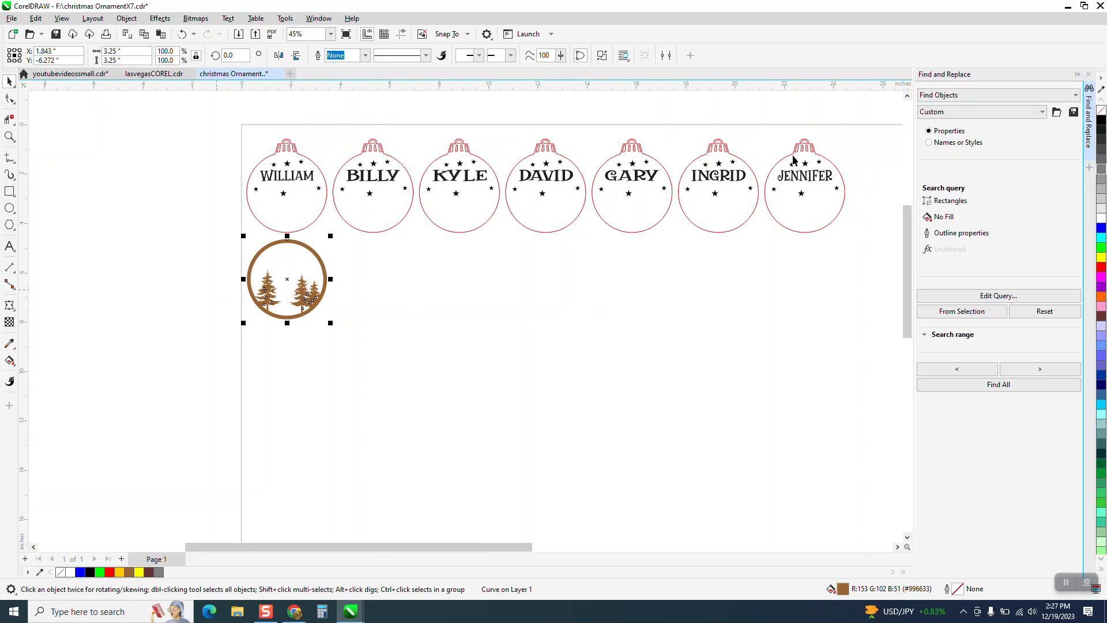
left_click(1088, 74)
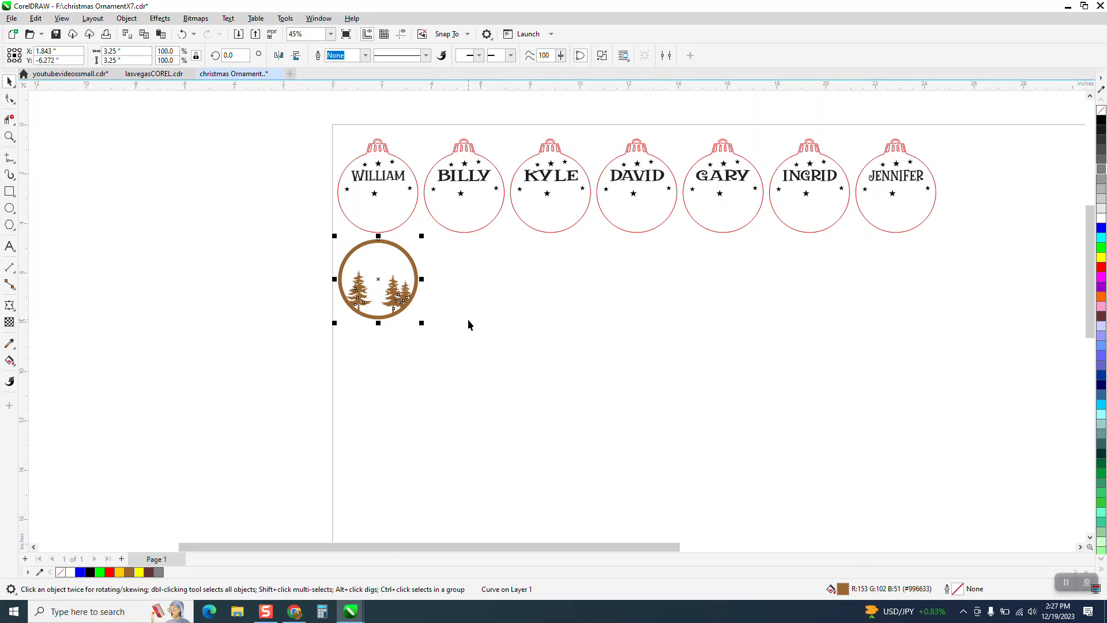
left_click(467, 319)
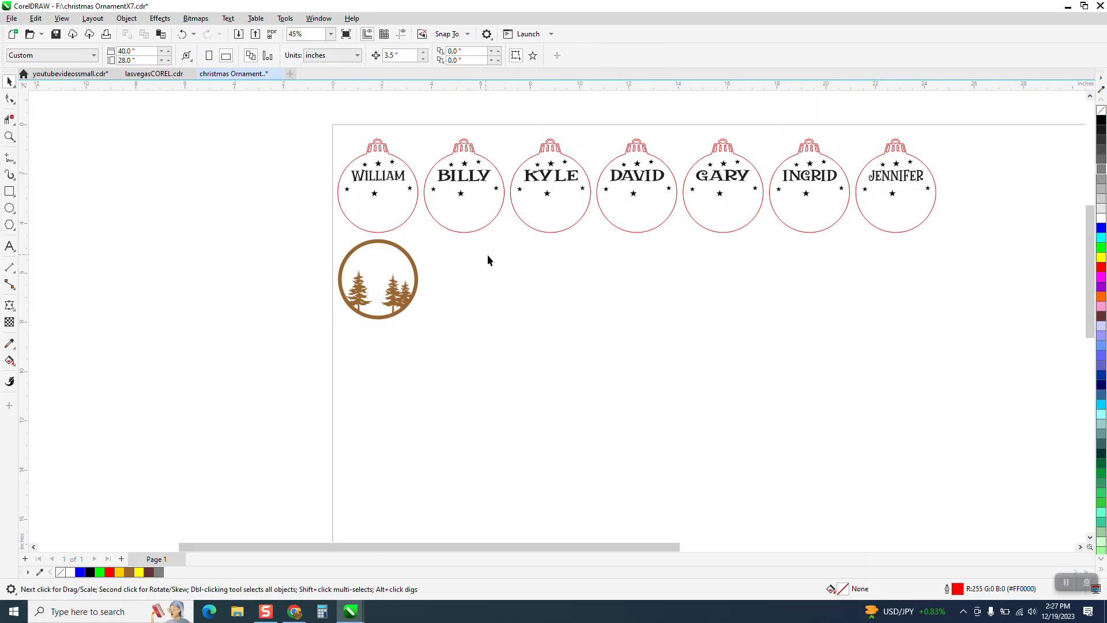